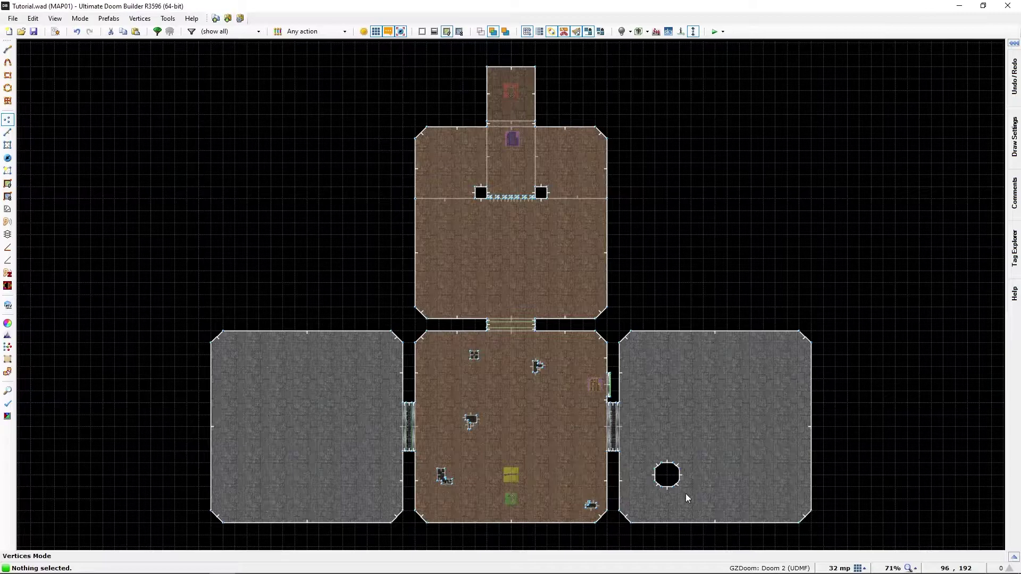
- Examine the octagonal pillar in the east room from several sides in the 3D view
scroll(688, 508, up, 5)
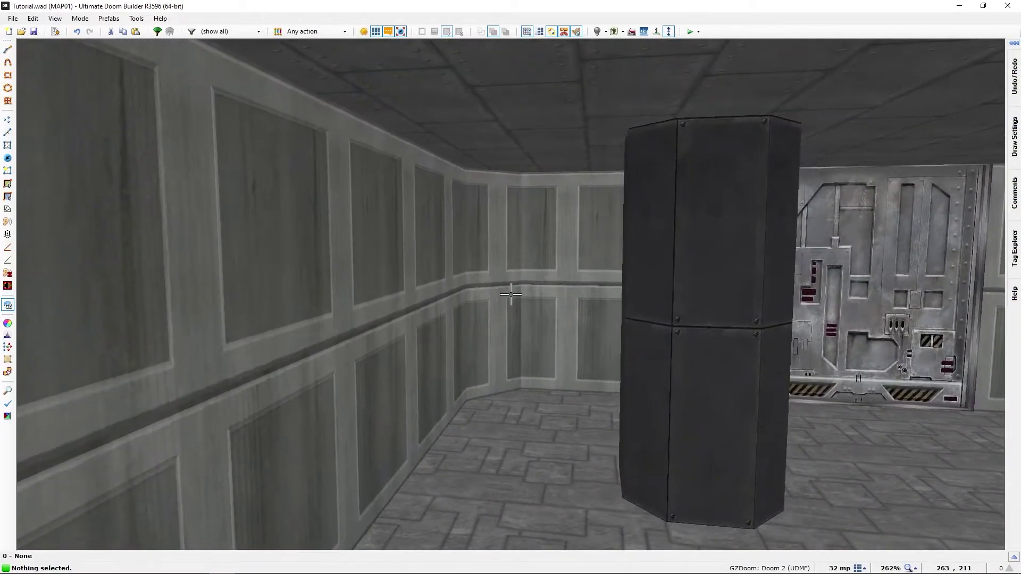
key(e)
key(d)
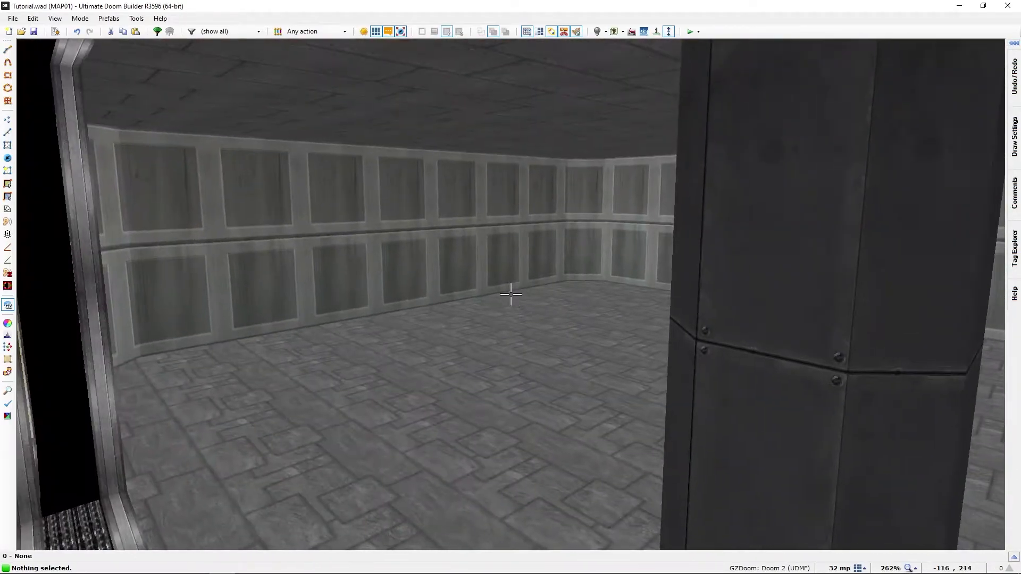
key(f)
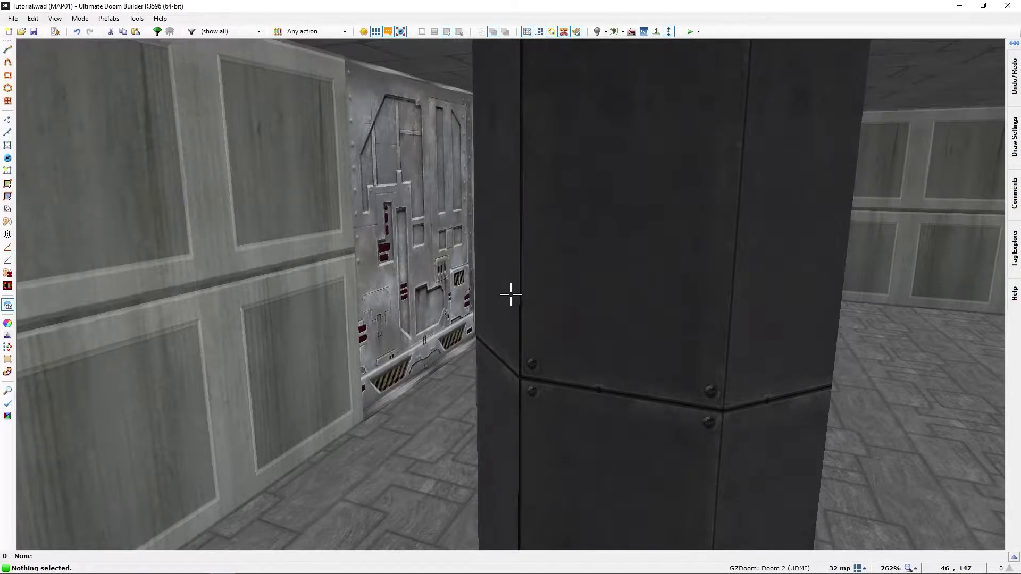
key(f)
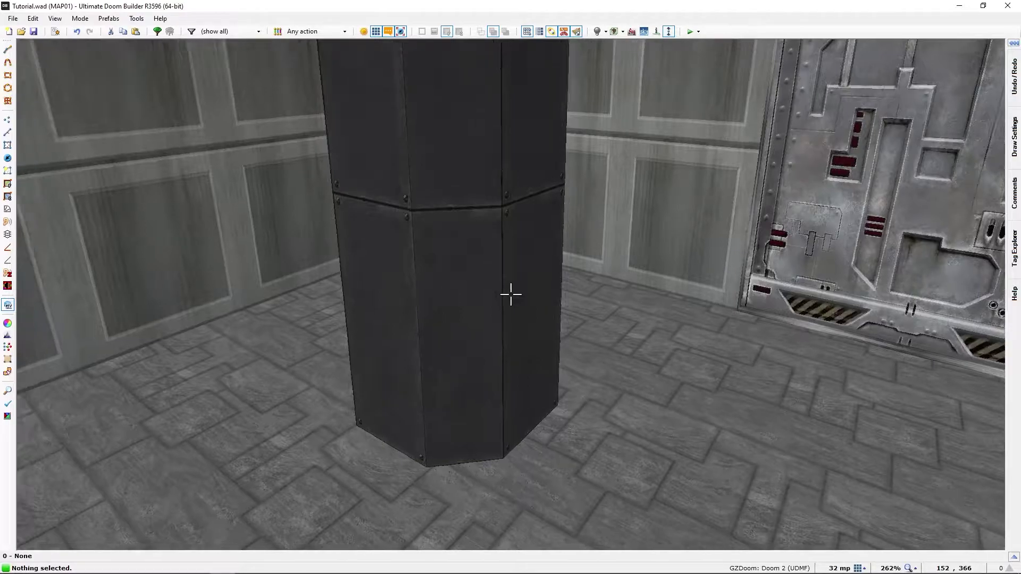
key(f)
key(f)
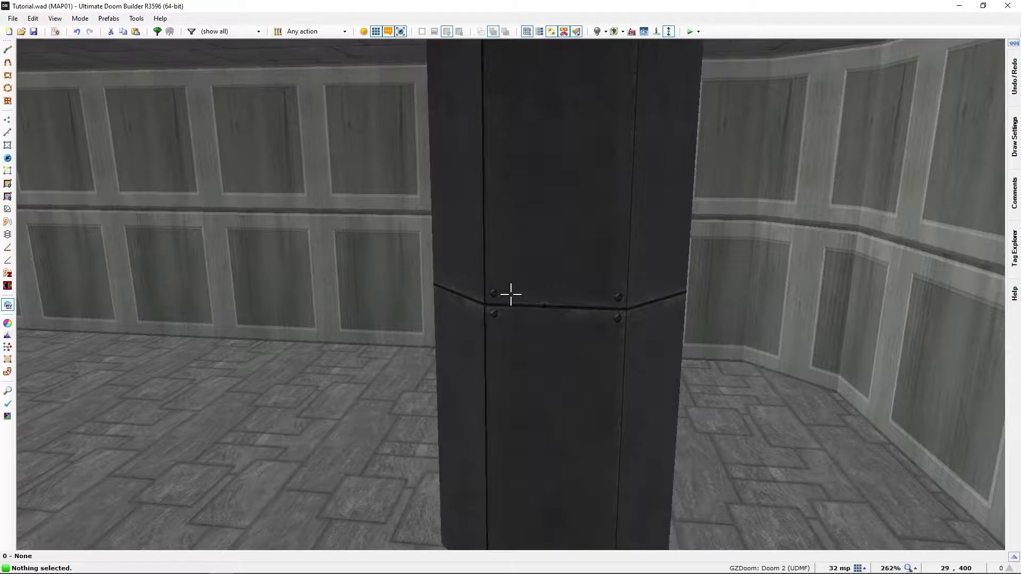
key(w)
- Show the map as wireframe and copy the eight linedefs of the octagonal pillar in the east room
middle_drag(505, 410, 483, 224)
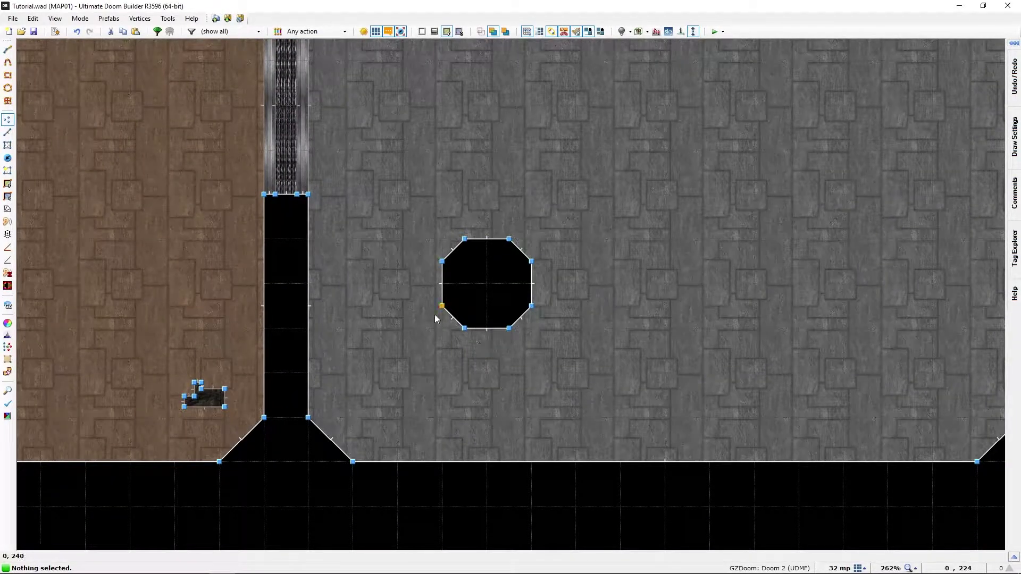
scroll(455, 334, down, 1)
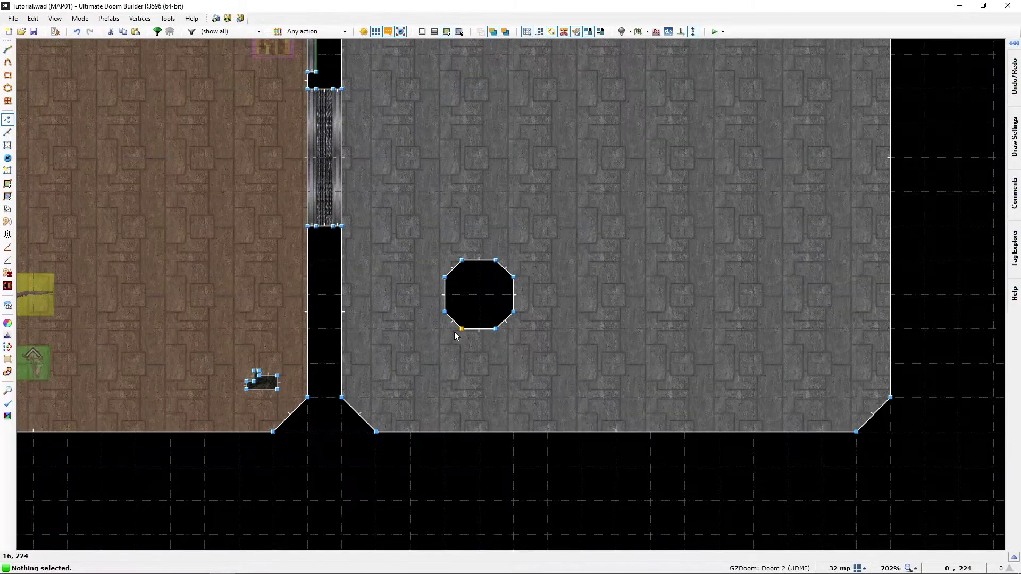
middle_drag(563, 358, 538, 453)
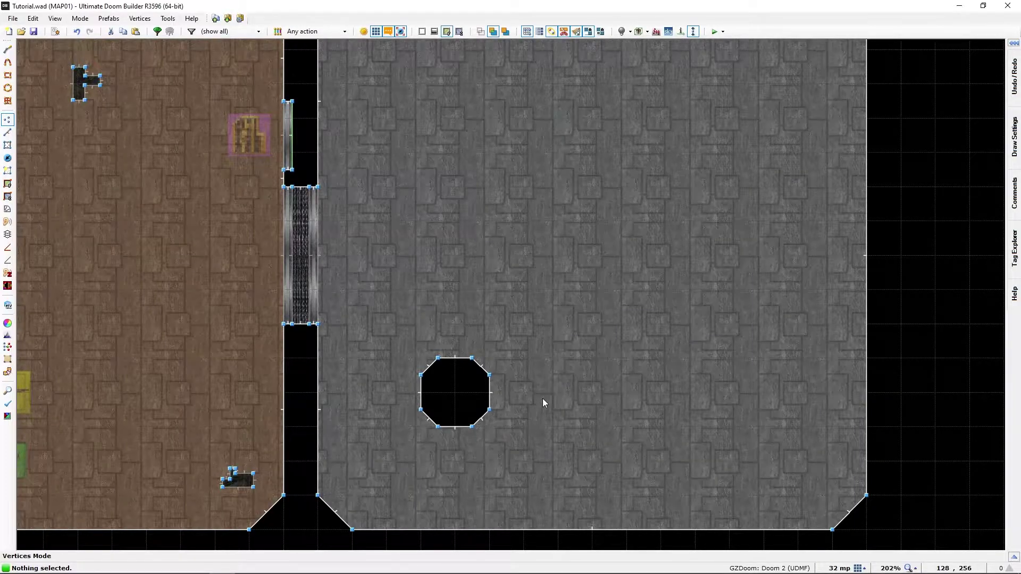
click(422, 32)
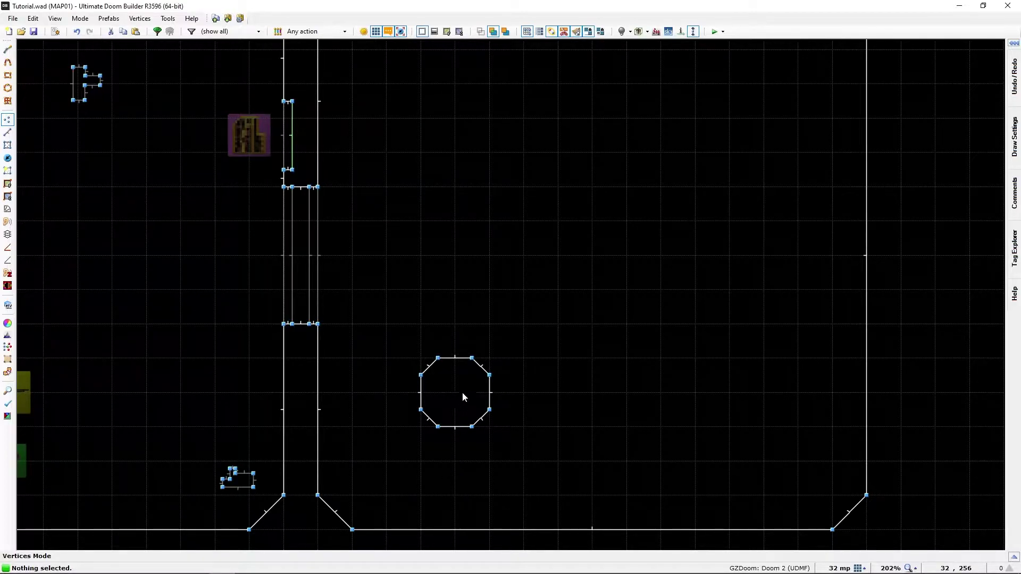
key(l)
drag(384, 324, 519, 446)
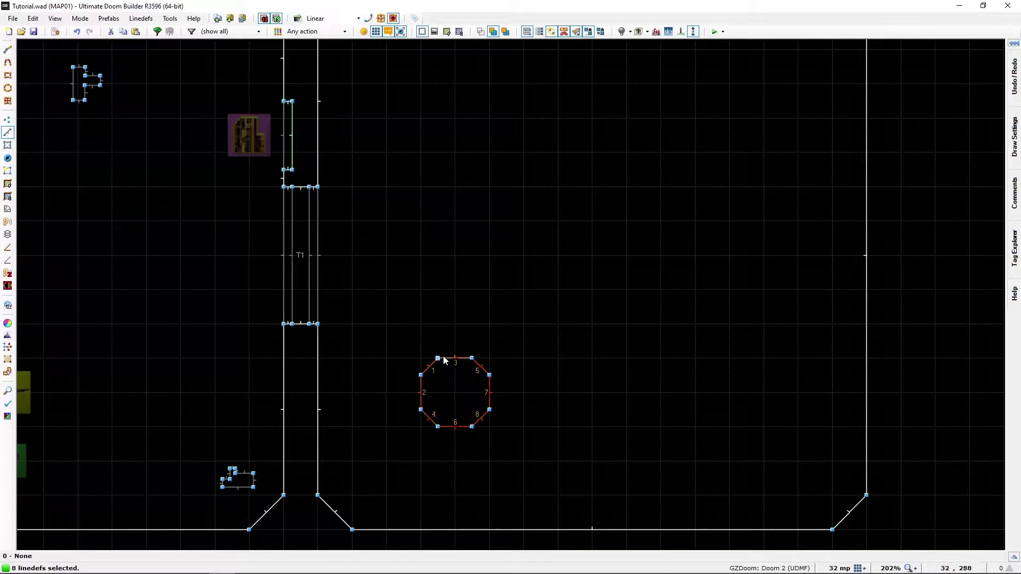
key(ctrl+c)
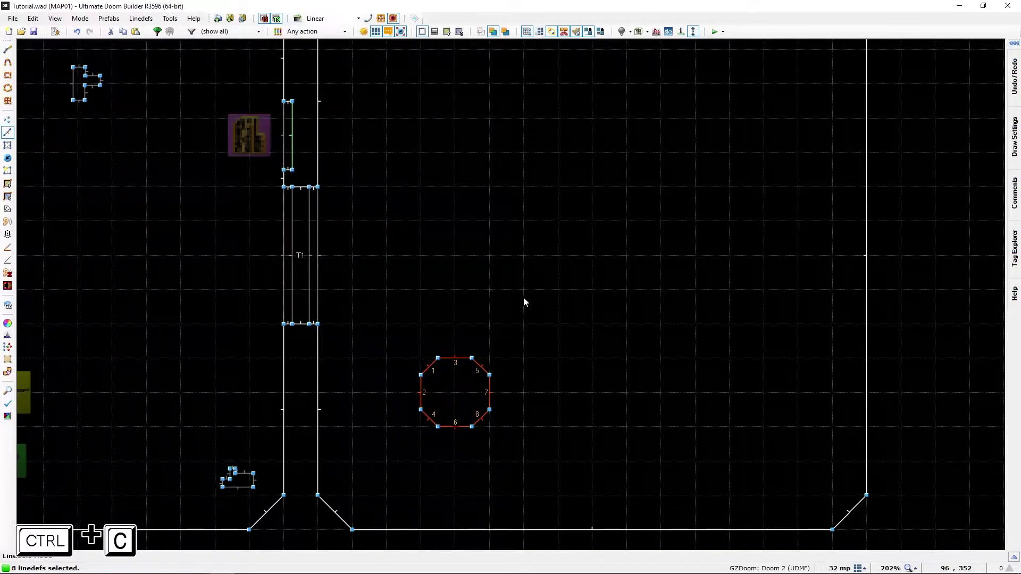
key(ctrl+c)
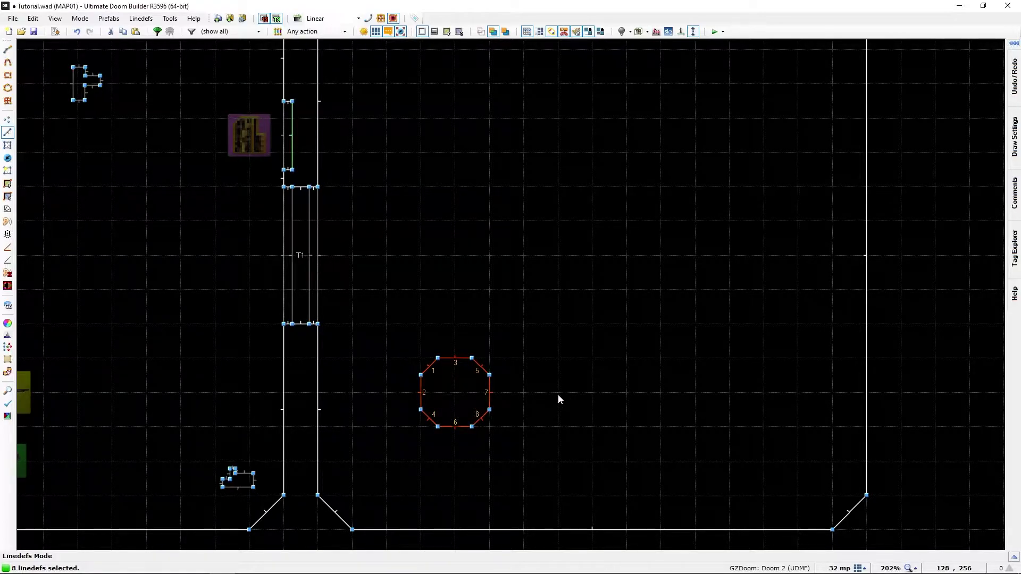
- Paste the pillar copy level with the original and 32 mp to its east, keeping the grid at 32 mp
key(ctrl+v)
key(ctrl+v)
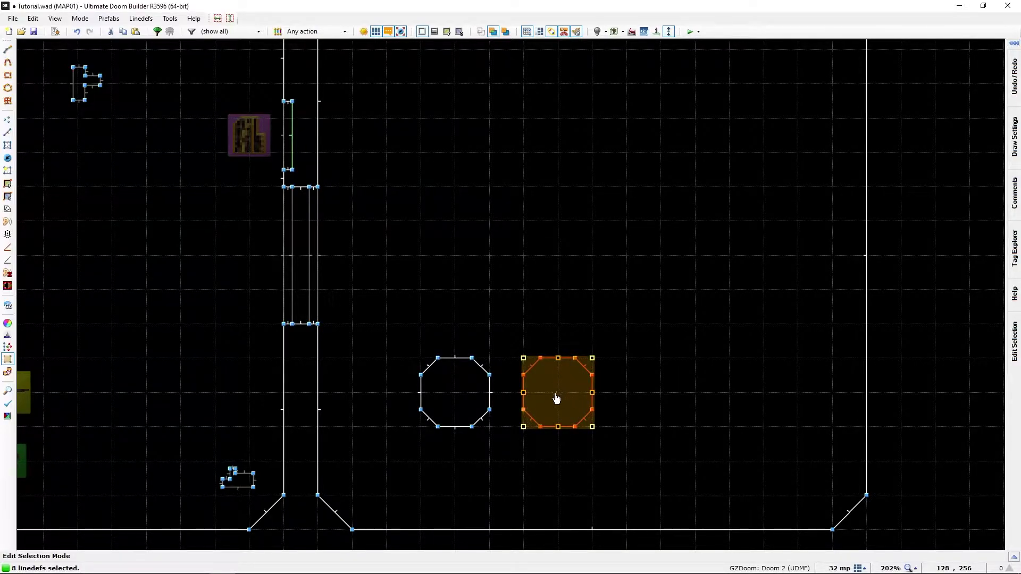
drag(556, 399, 539, 377)
key(bracketleft)
drag(546, 377, 547, 403)
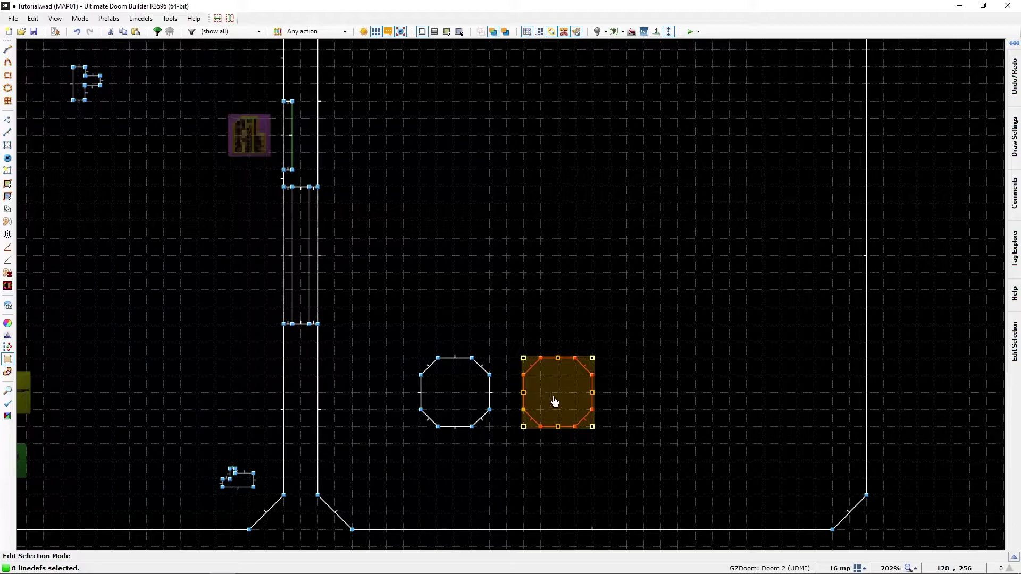
key(bracketright)
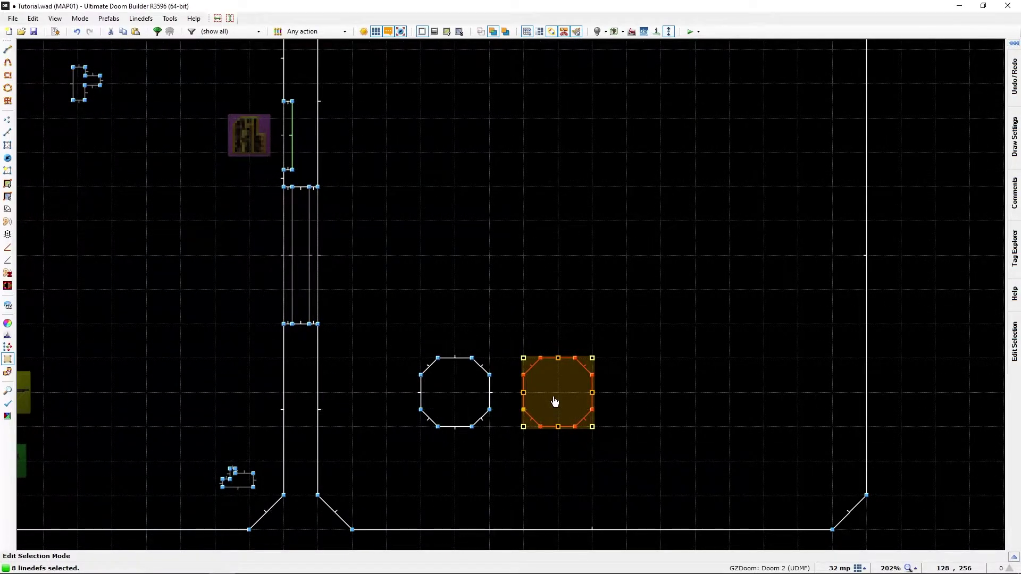
key(Return)
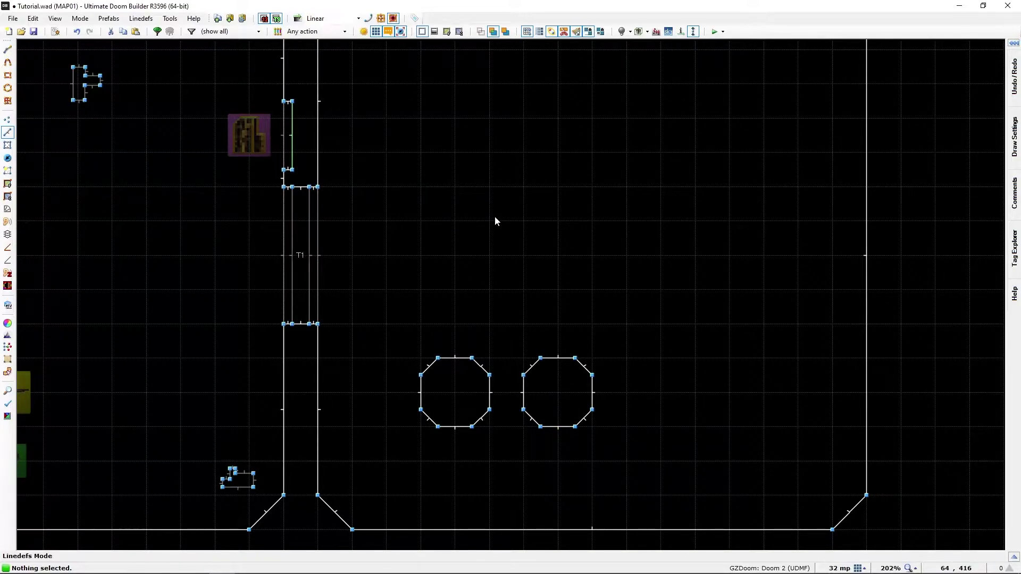
- Inspect the original and copied pillars side by side in the 3D view
key(q)
key(d)
key(s)
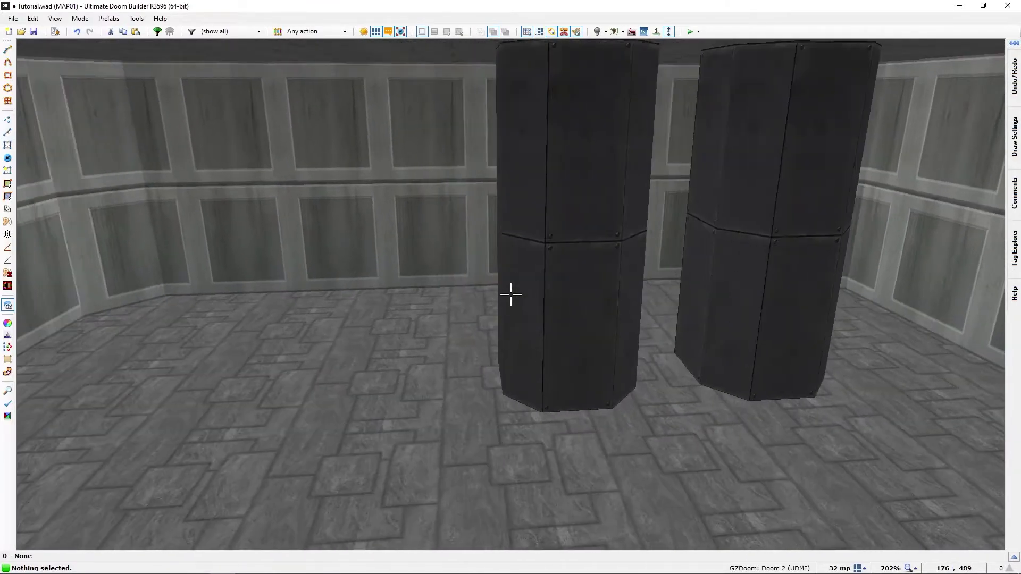
key(f)
key(w)
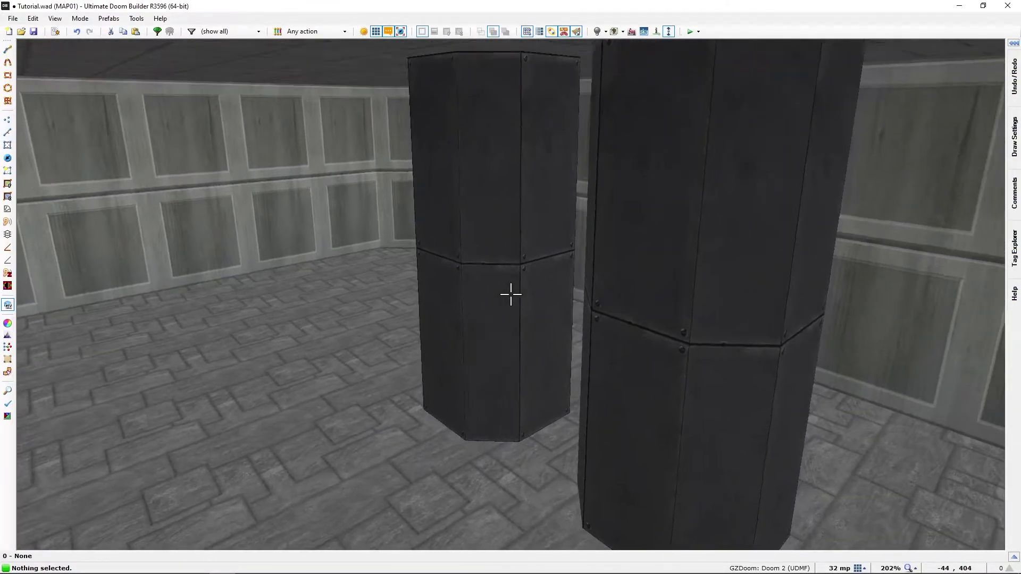
mouse_move(511, 294)
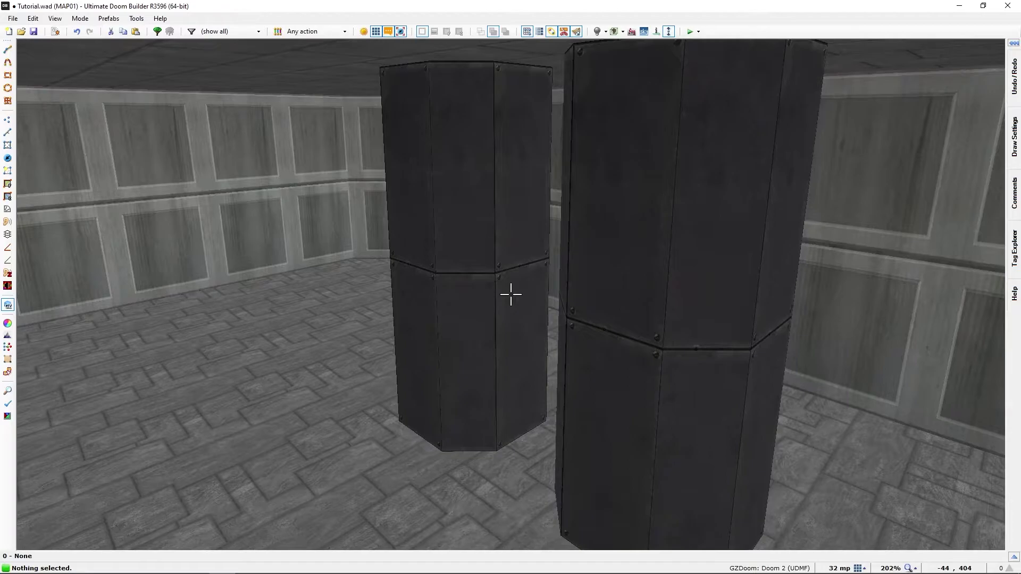
key(q)
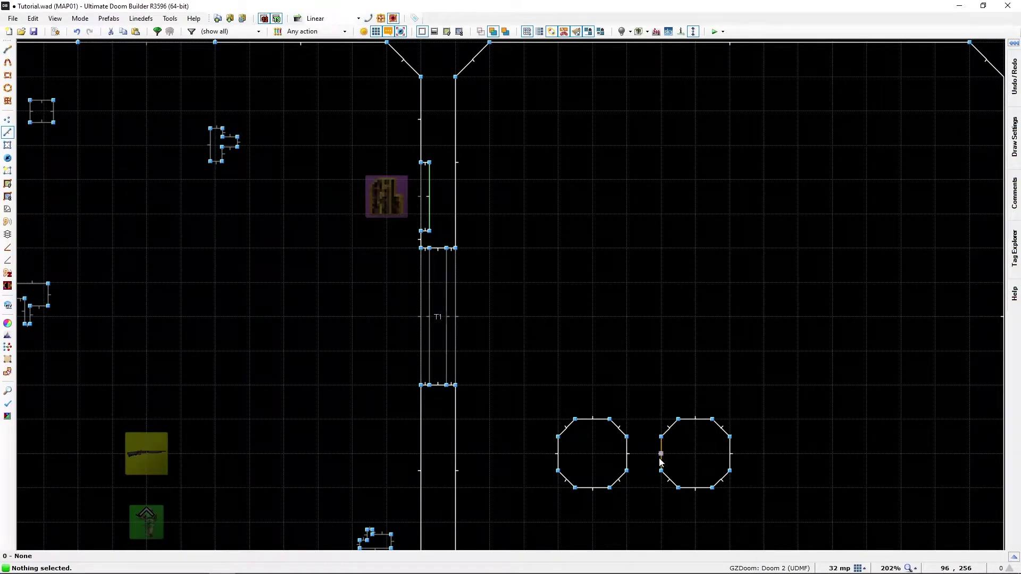
- Move the copied pillar's eight linedefs 32 mp farther east using a 16 mp grid, and restore the 32 mp grid
middle_drag(653, 461, 460, 364)
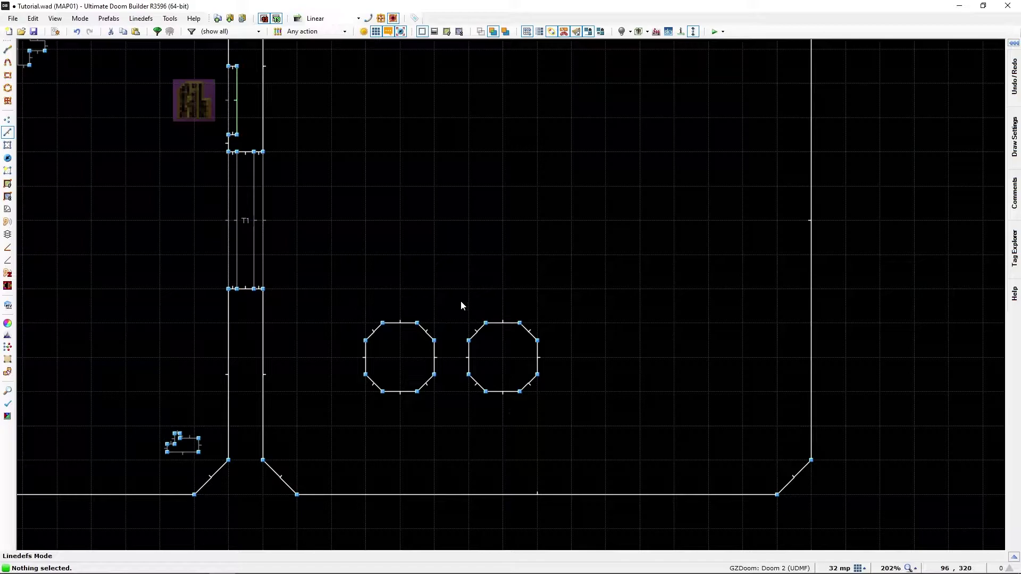
drag(459, 297, 557, 414)
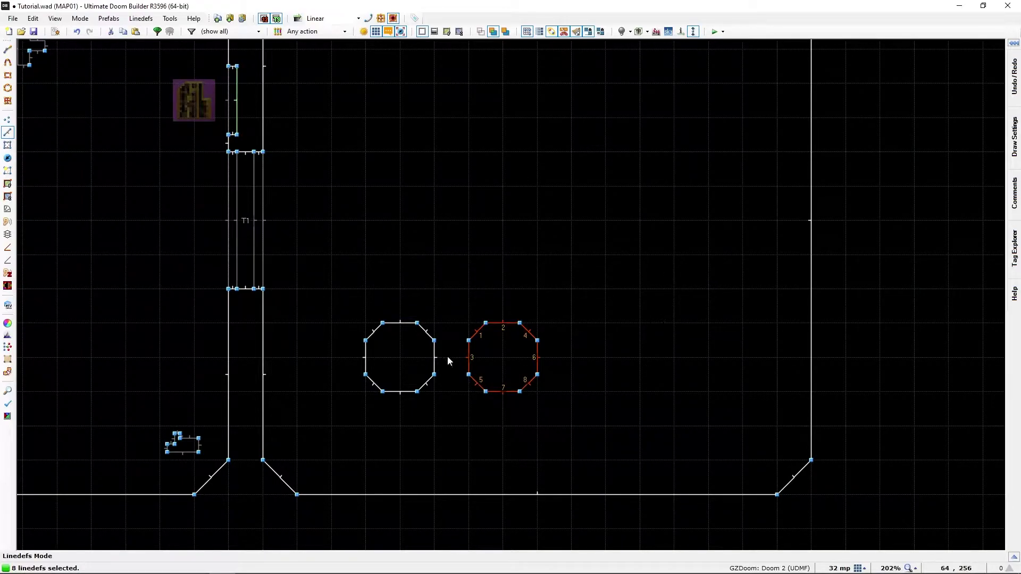
key(e)
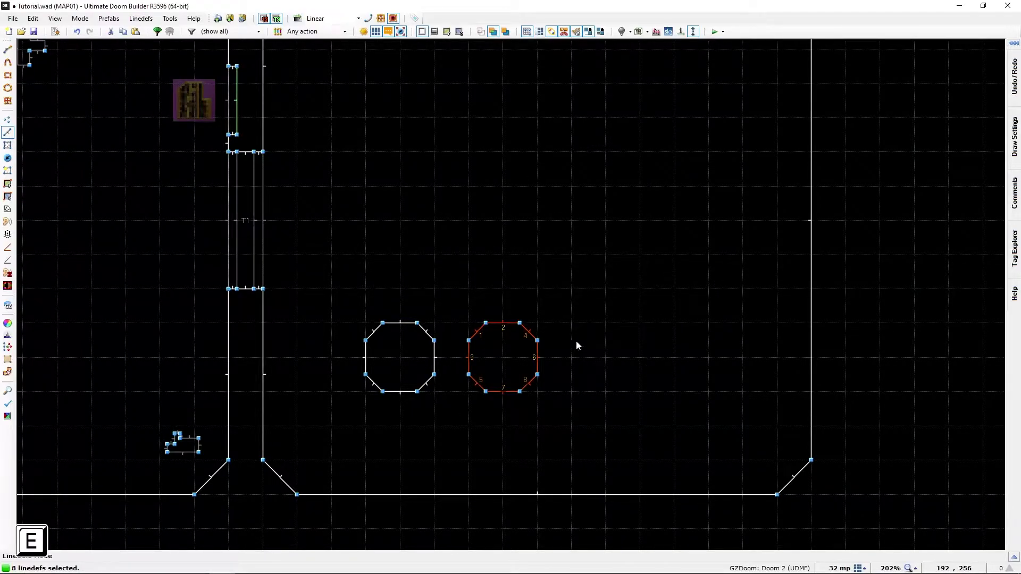
key(e)
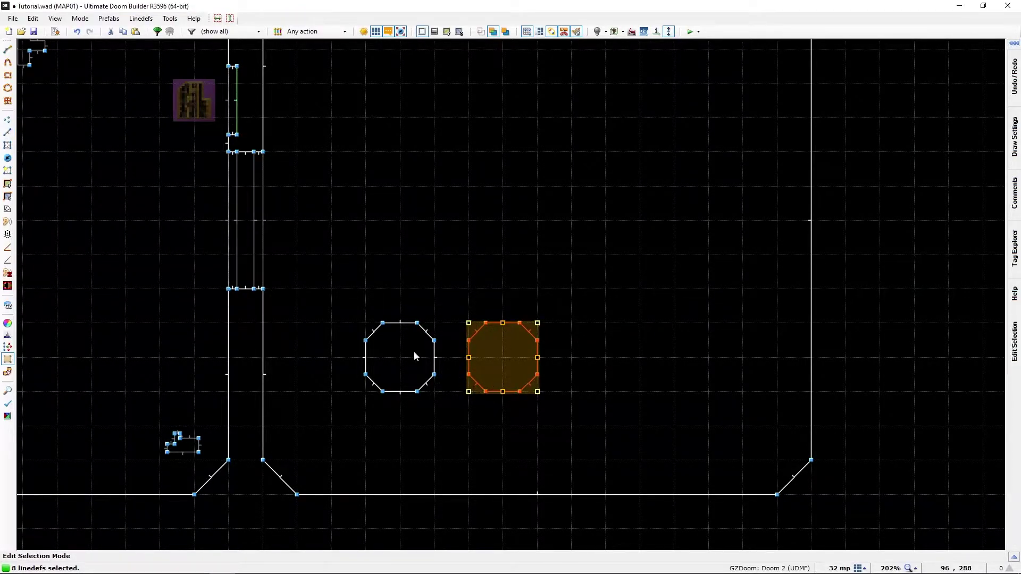
drag(504, 358, 545, 351)
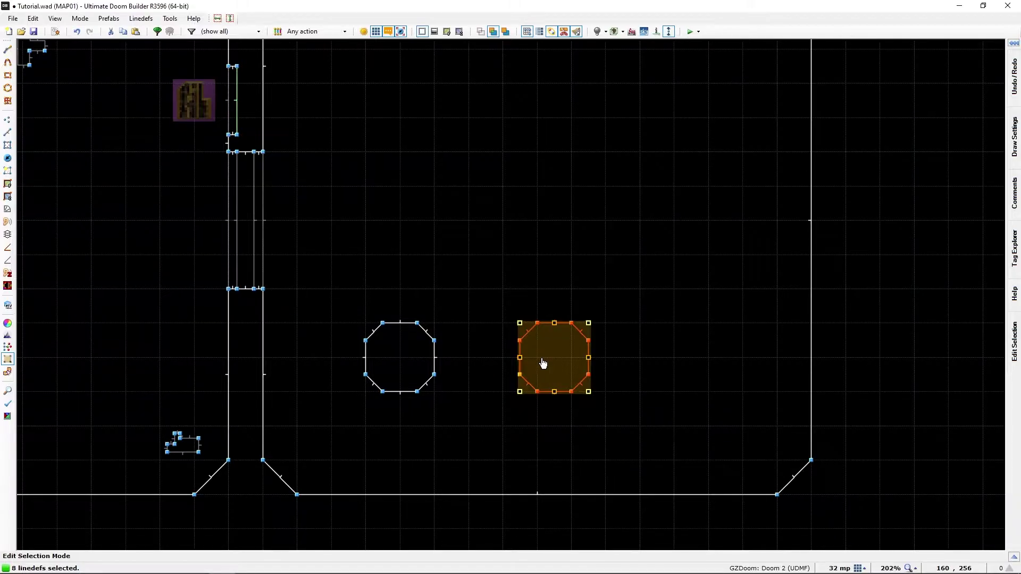
key(bracketleft)
drag(538, 357, 521, 357)
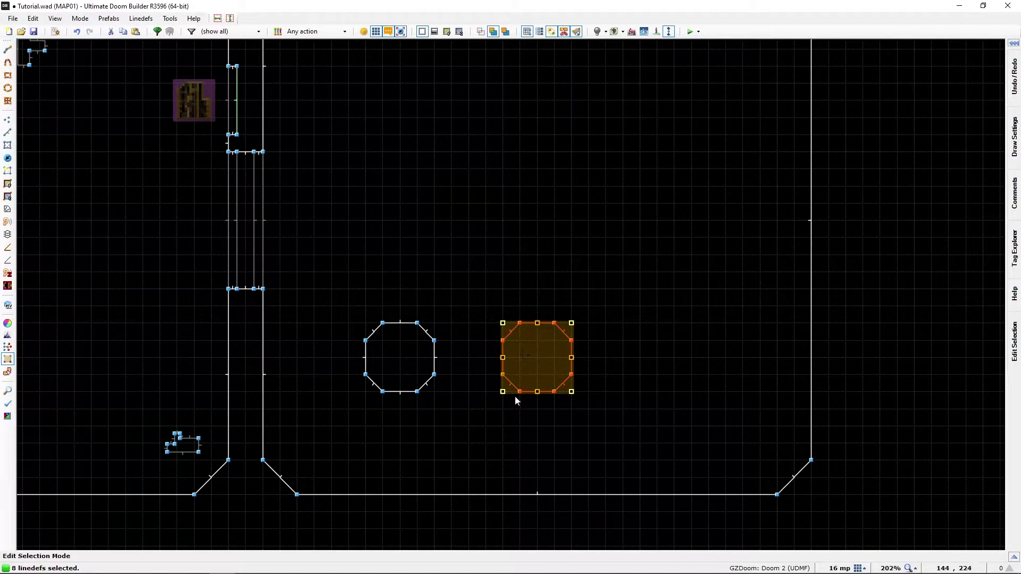
key(bracketright)
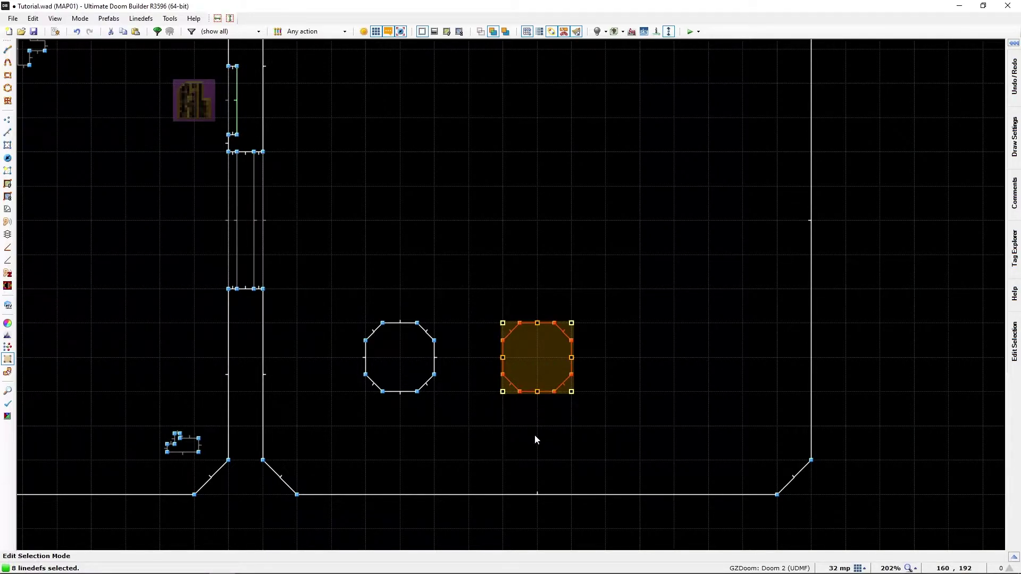
key(Return)
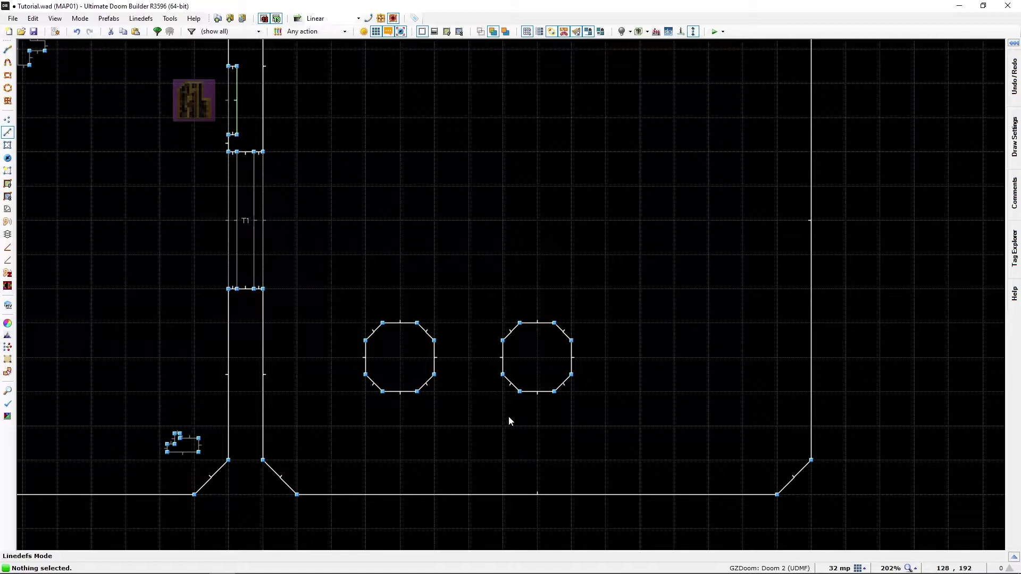
- Check the new spacing between the two pillars from several angles in the 3D view
key(q)
key(e)
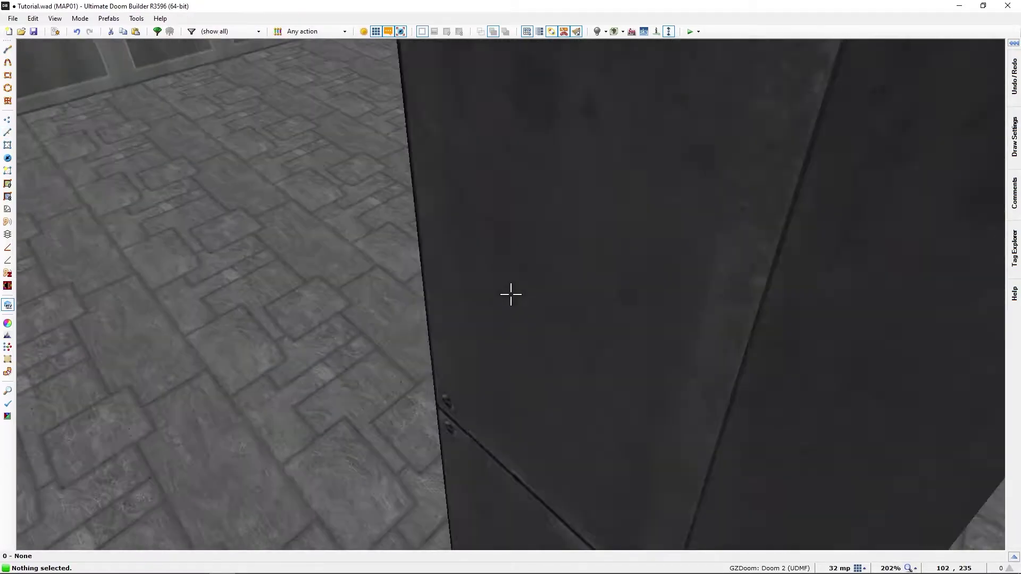
key(d)
key(e)
key(d)
key(f)
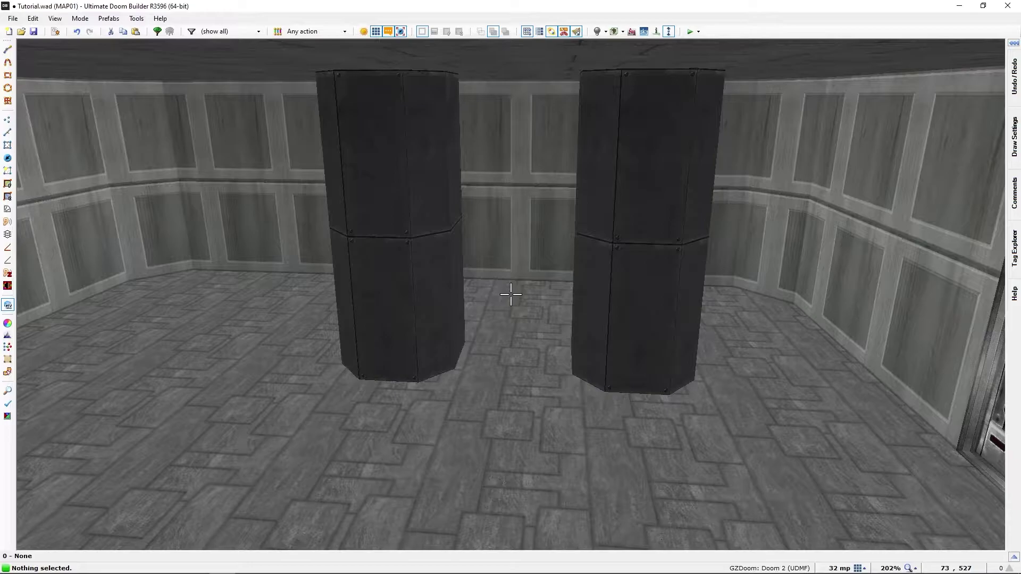
key(e)
key(e)
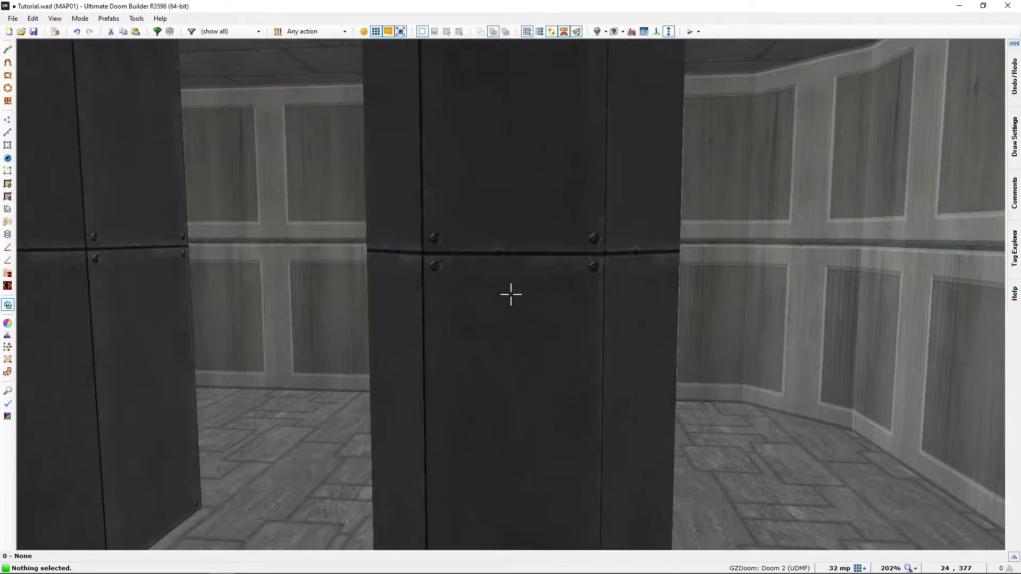
- Try shifting the texture on one pillar face horizontally, and return its offsets to 0, 0
key(Left)
key(Right)
key(Right)
key(Left)
key(Left)
key(Right)
key(s)
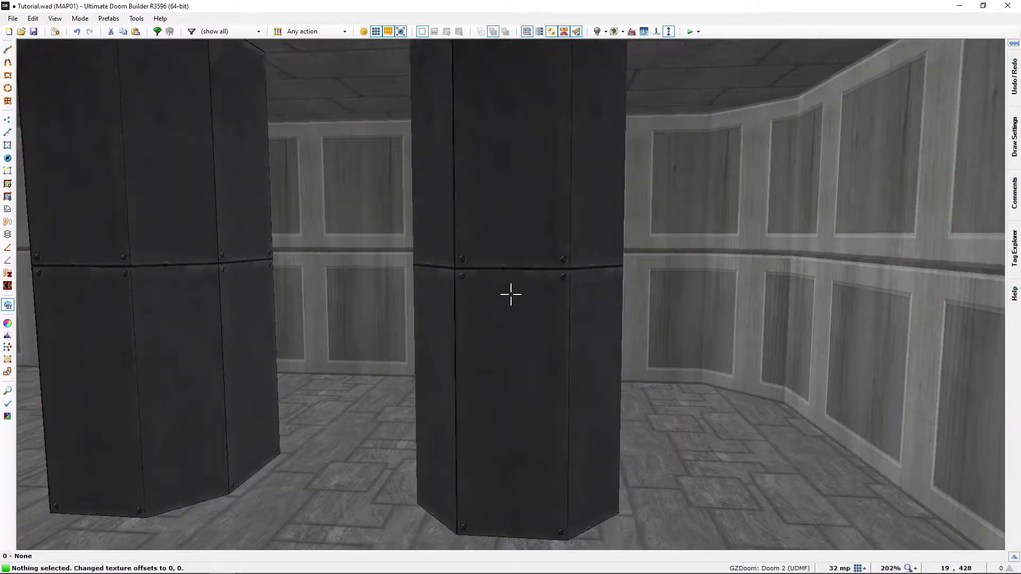
key(q)
- Put the copied pillar's eight linedefs into Edit Selection mode and accept them without moving anything
middle_drag(503, 361, 333, 199)
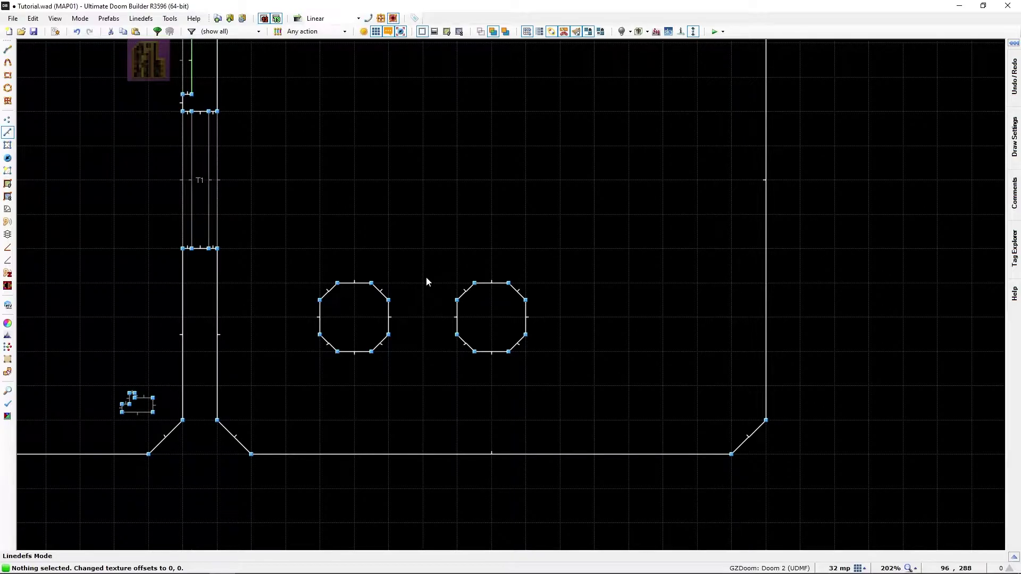
drag(423, 260, 556, 384)
key(e)
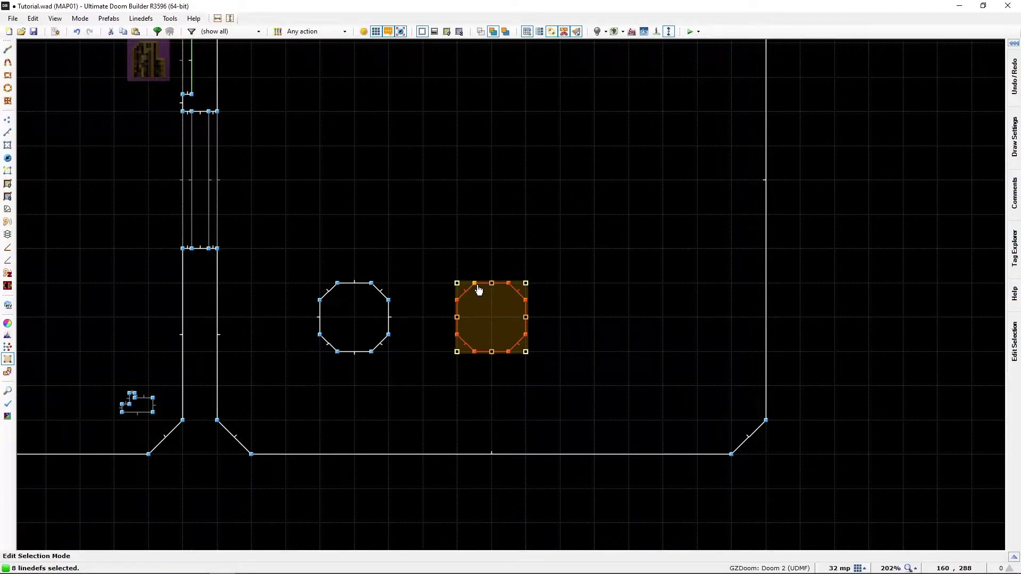
key(Return)
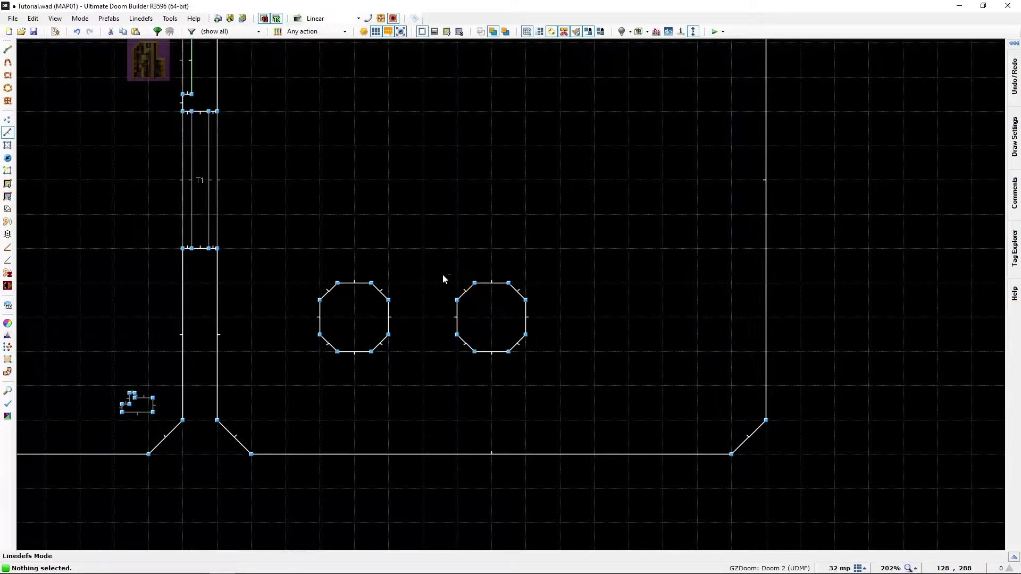
- Try moving the eight linedefs of the eastern pillar about 16 mp north
drag(436, 271, 562, 394)
drag(530, 317, 540, 314)
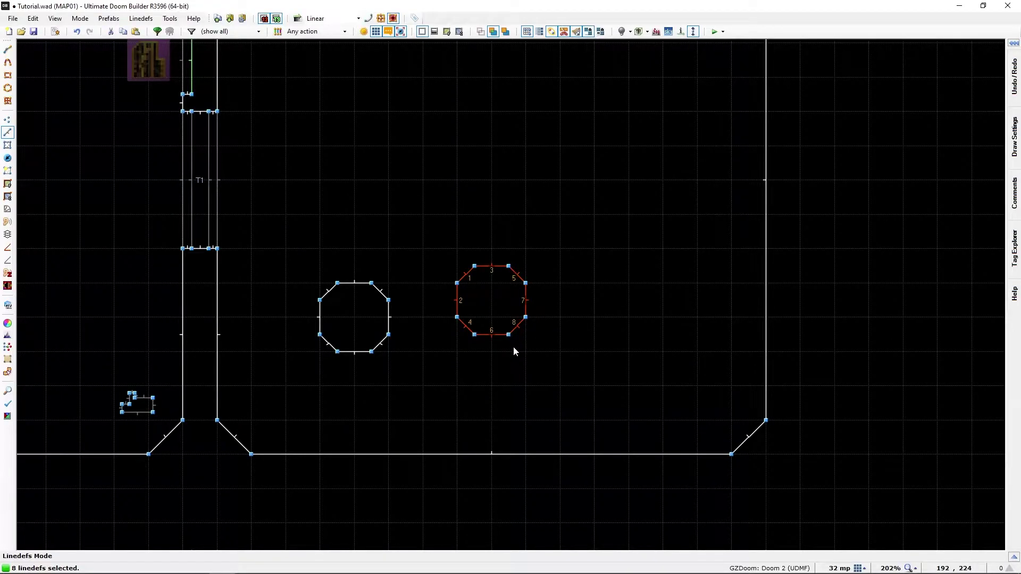
- Inspect the shifted pillar from several angles in the 3D view, and undo the move
key(w)
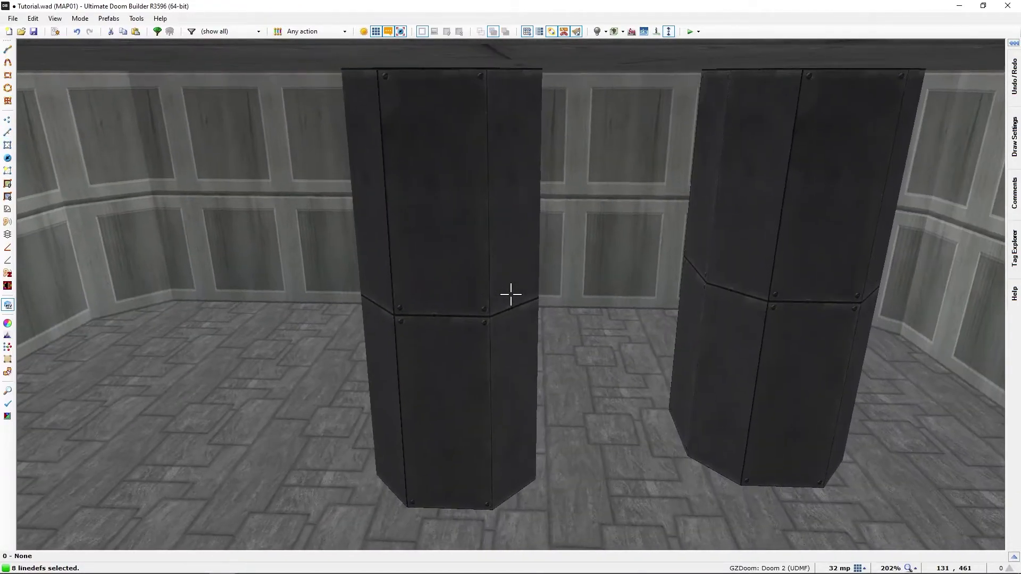
key(s)
key(s)
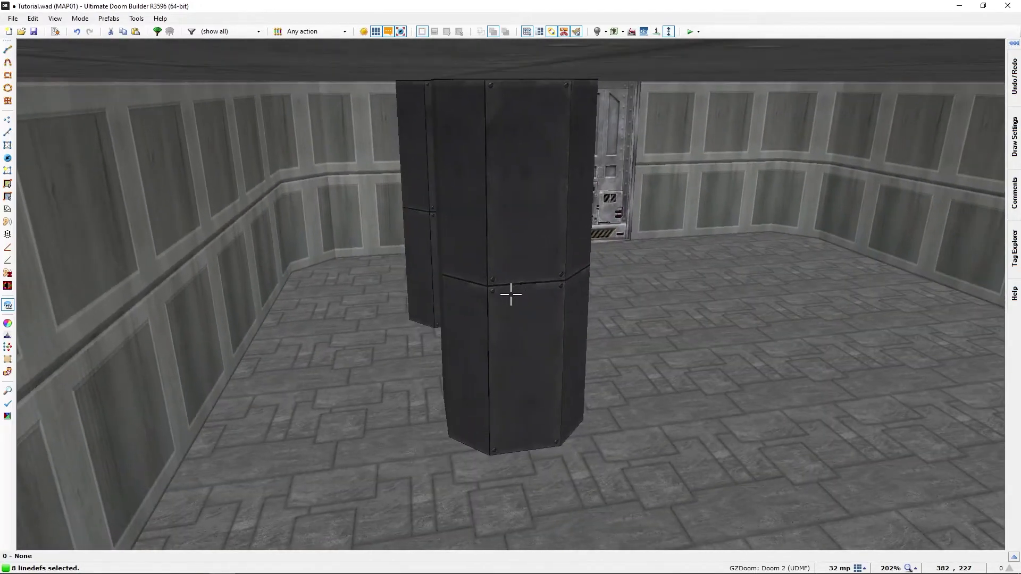
key(d)
key(d)
key(w)
key(a)
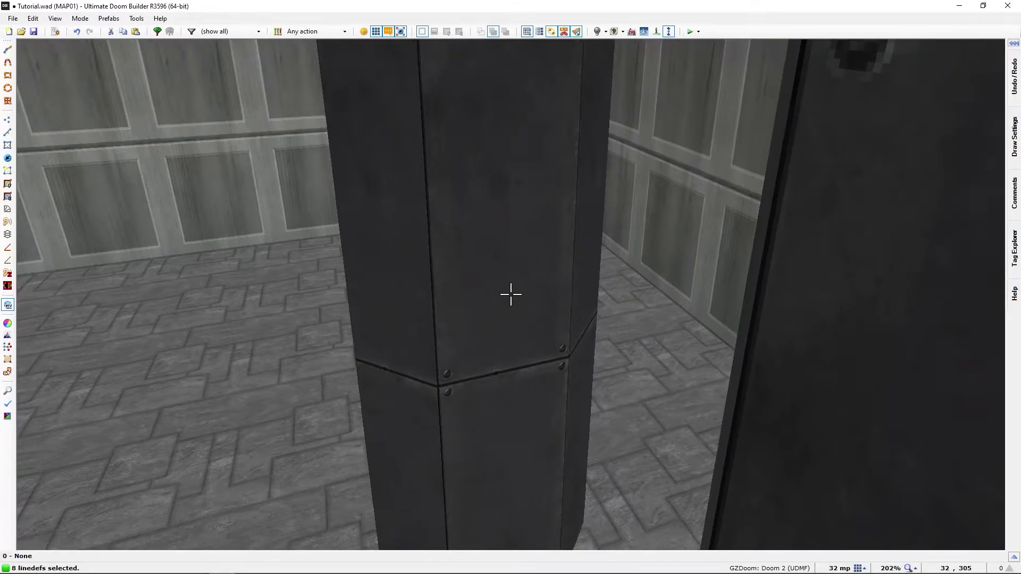
key(s)
key(a)
key(q)
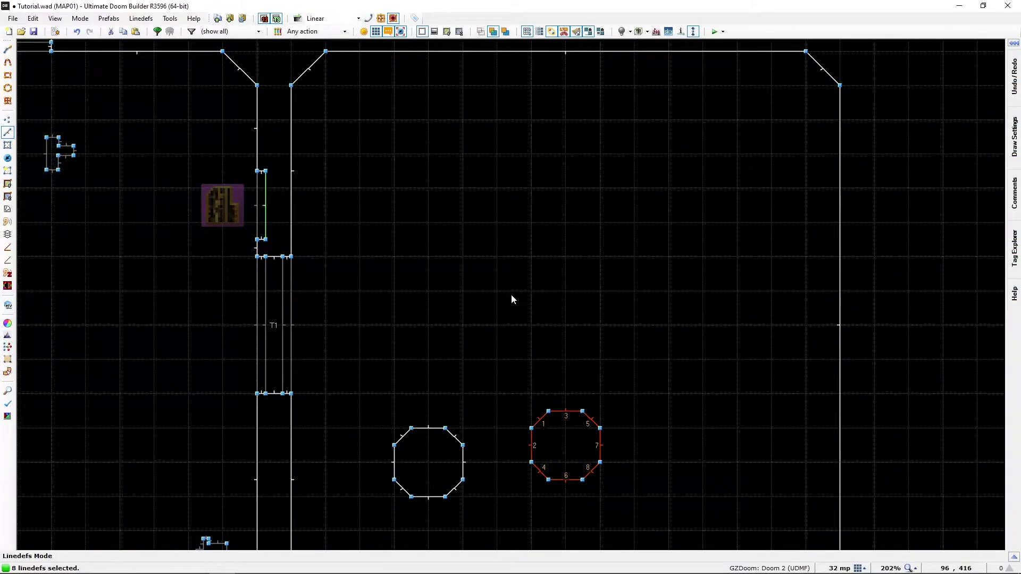
key(ctrl+z)
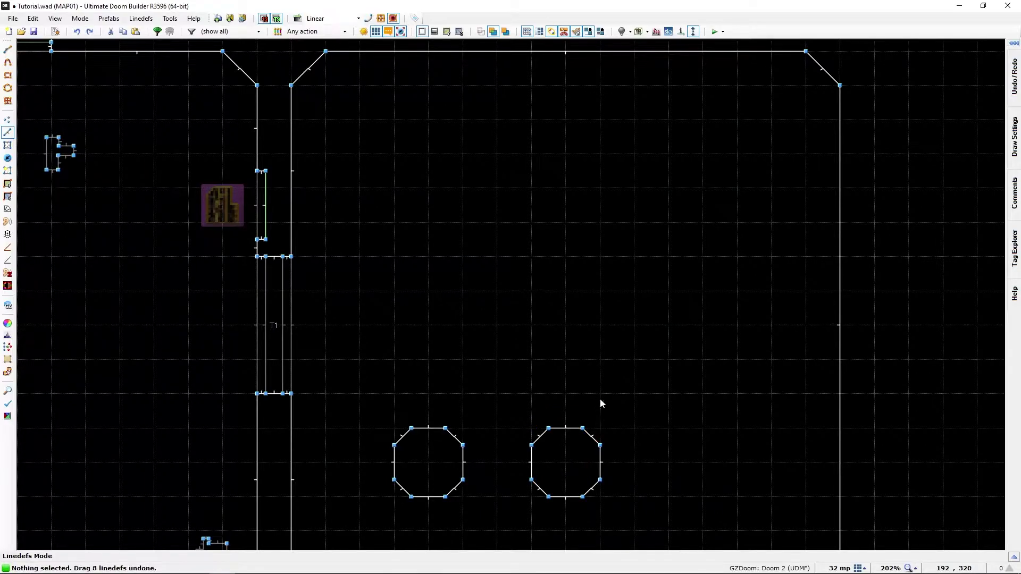
- Paste a third octagonal pillar in line with the other two, leaving a 64 mp gap east of the second
middle_drag(633, 488, 649, 346)
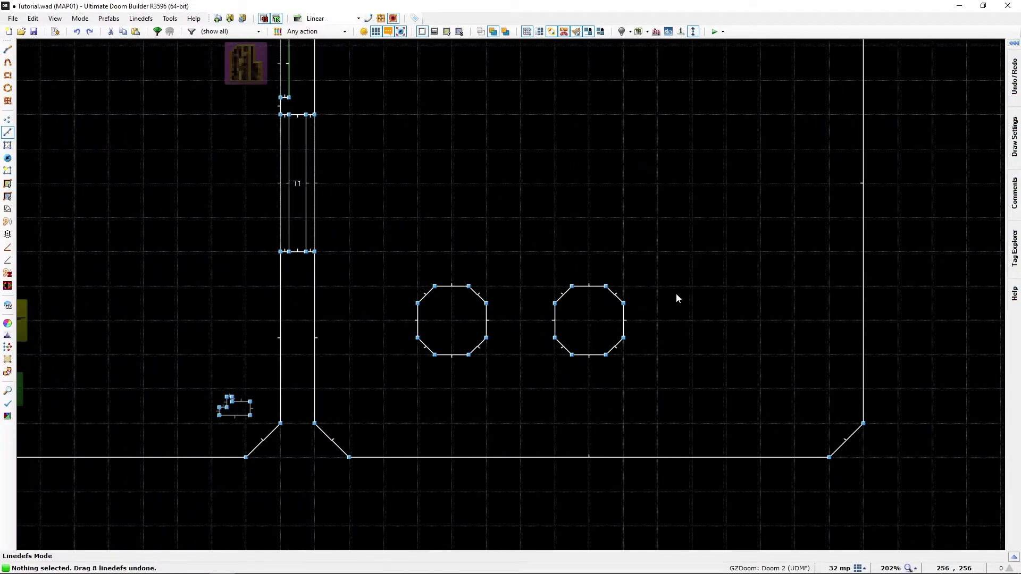
middle_drag(669, 269, 643, 325)
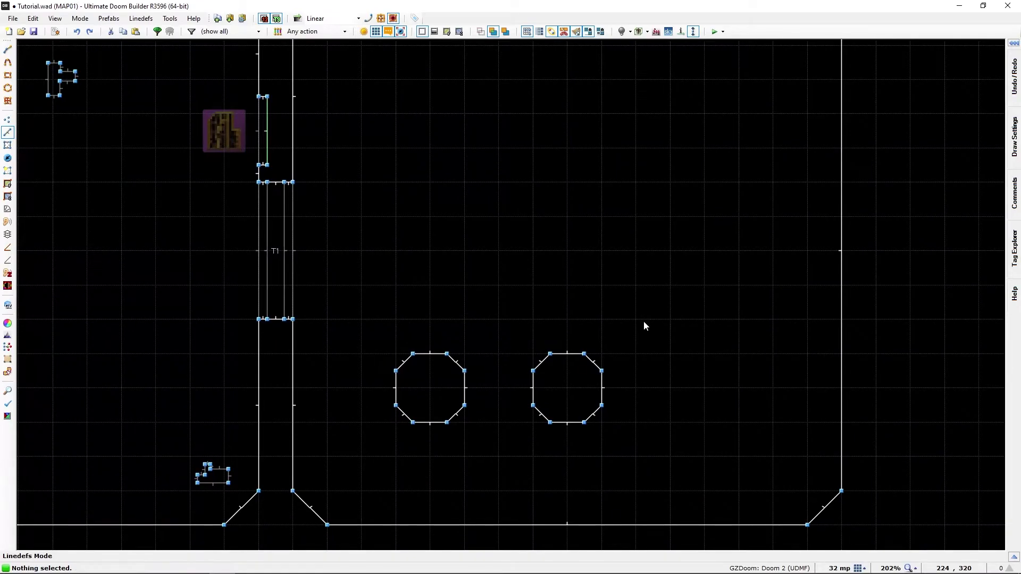
middle_drag(635, 396, 562, 382)
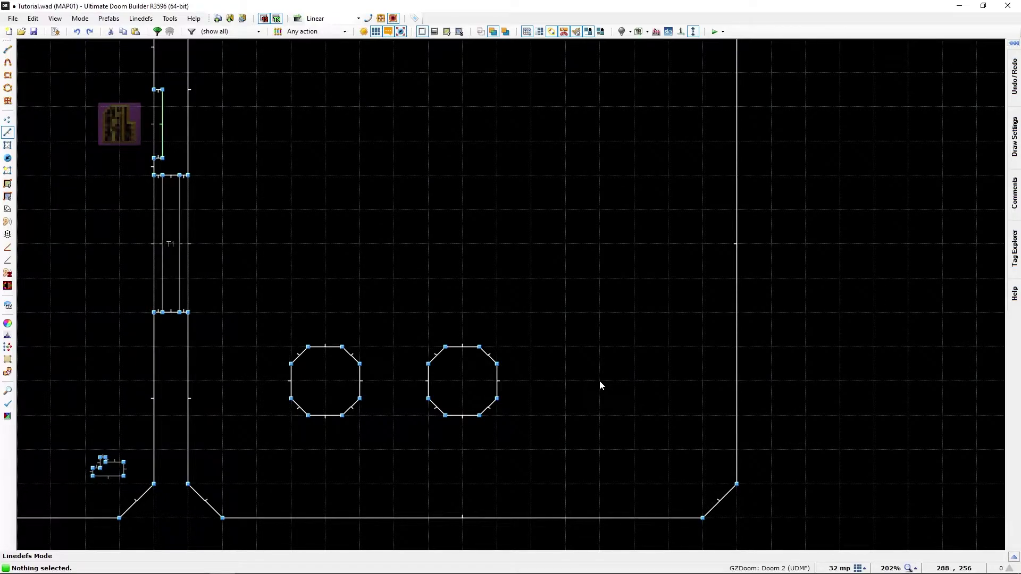
key(ctrl+v)
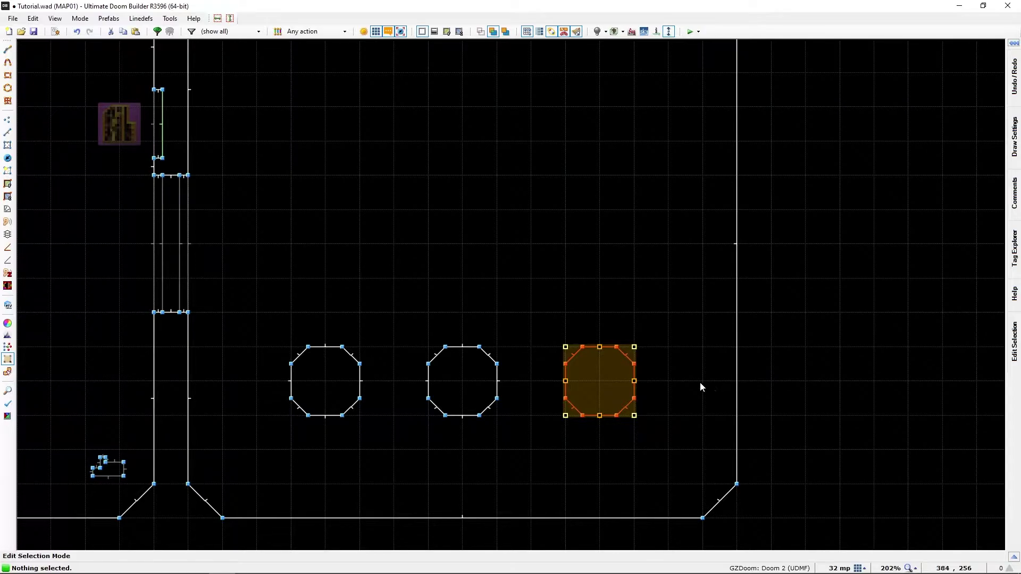
- Try pasting a fourth pillar flush against the room's east wall, and undo its placement
key(ctrl+v)
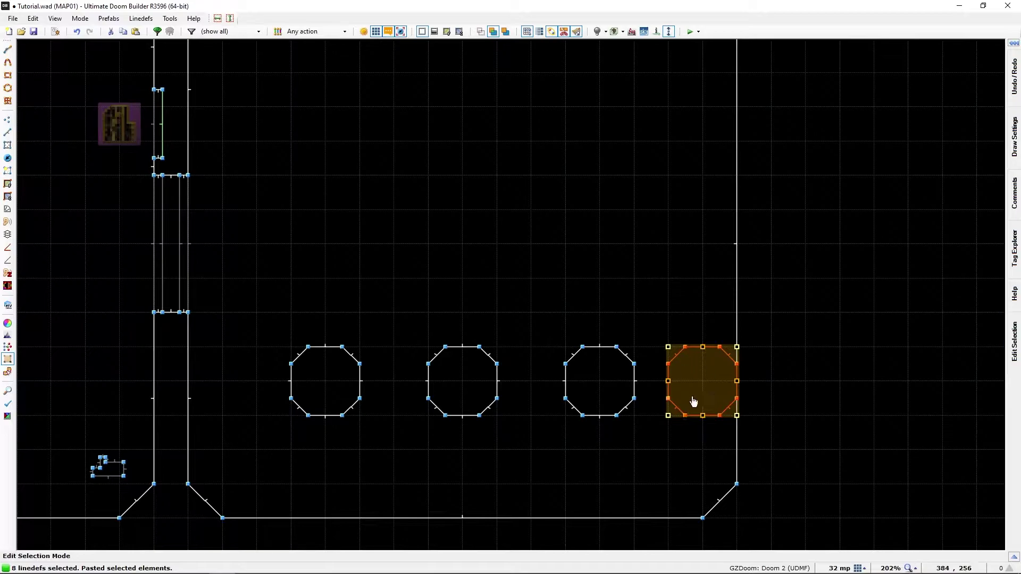
drag(703, 396, 690, 379)
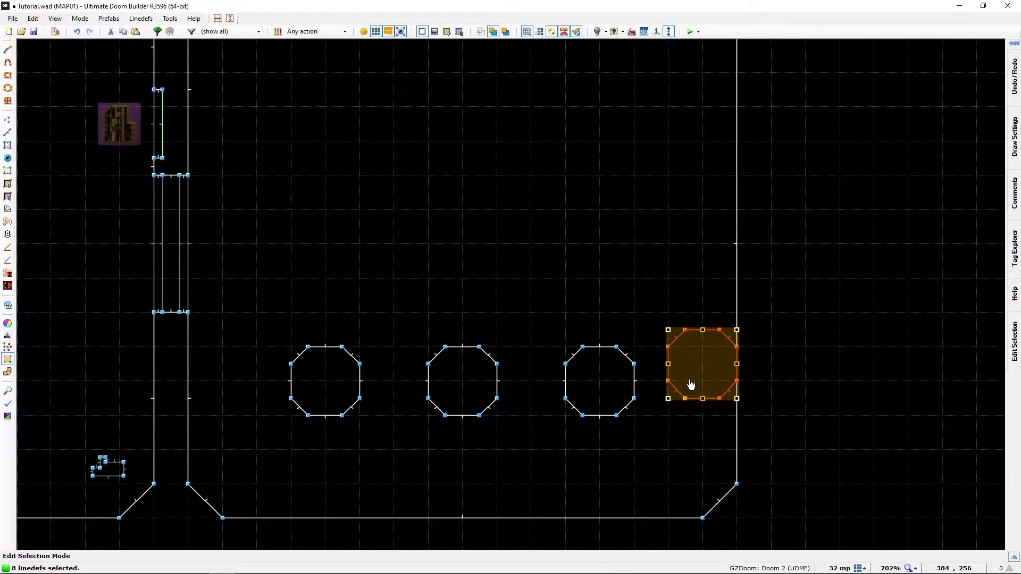
key(Return)
drag(736, 363, 707, 380)
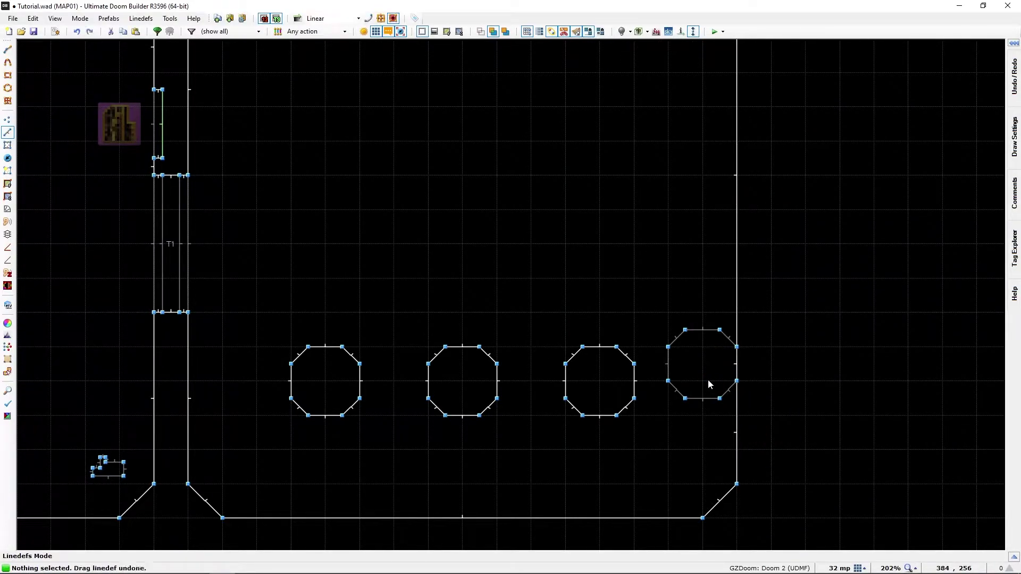
key(ctrl+z)
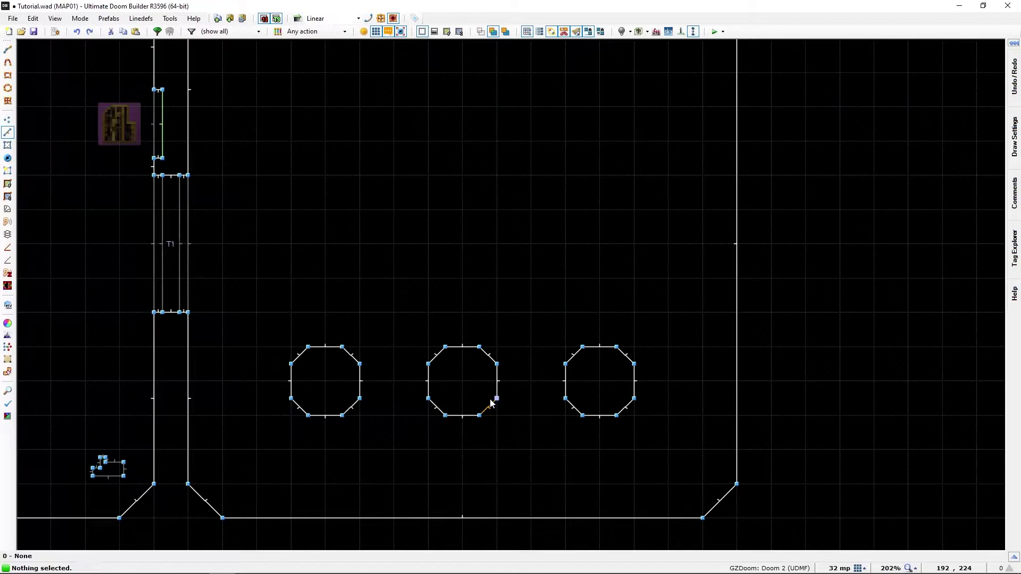
- Select the linedefs of all three pillars together, and clear the selection
scroll(485, 348, down, 2)
scroll(495, 345, up, 1)
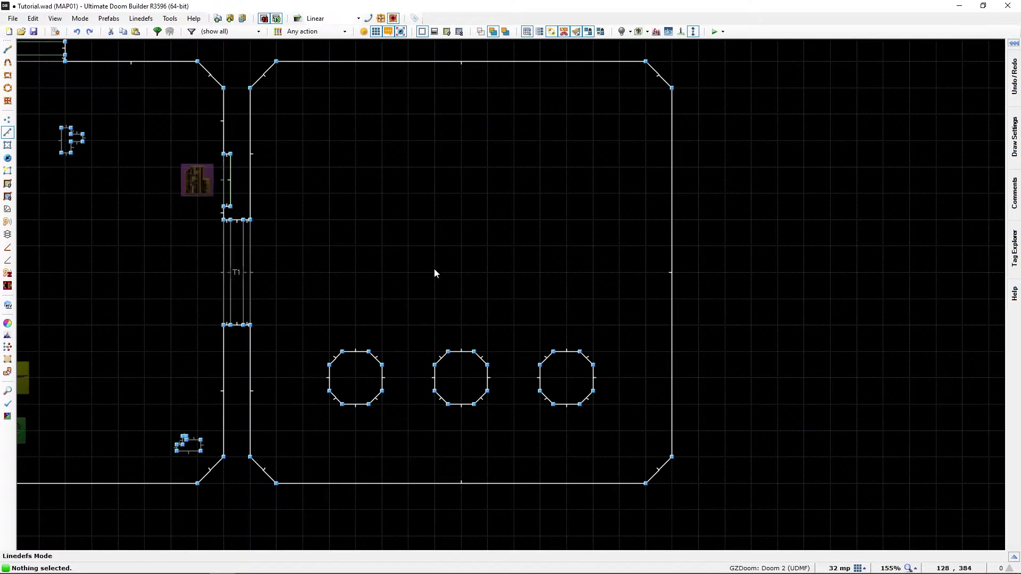
middle_drag(438, 272, 441, 291)
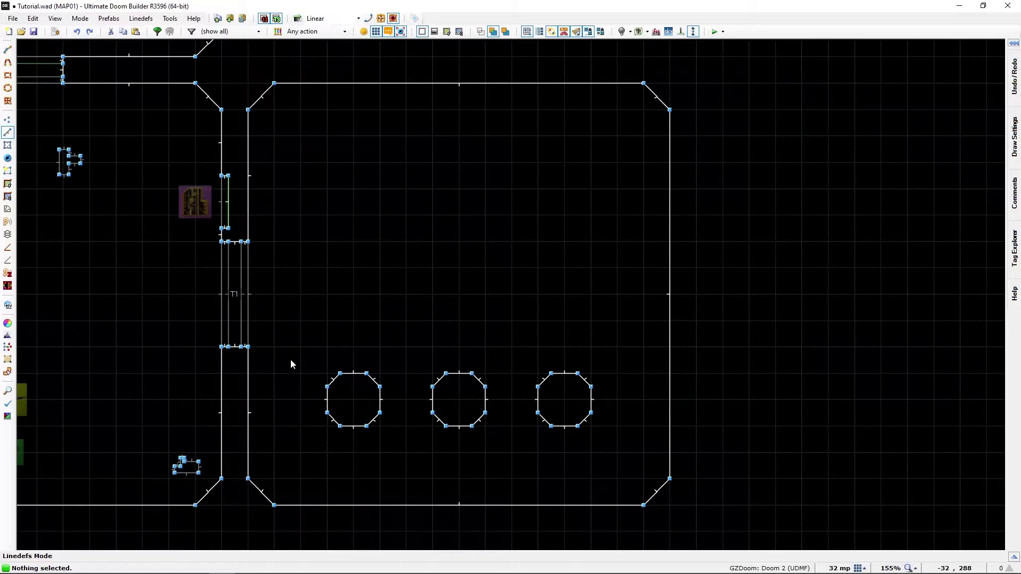
drag(289, 356, 631, 449)
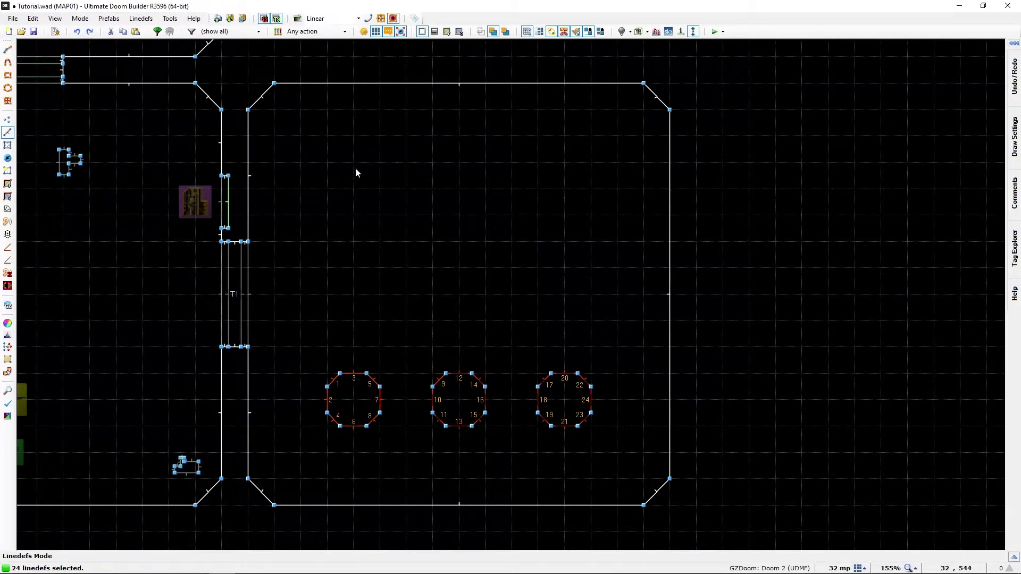
click(417, 285)
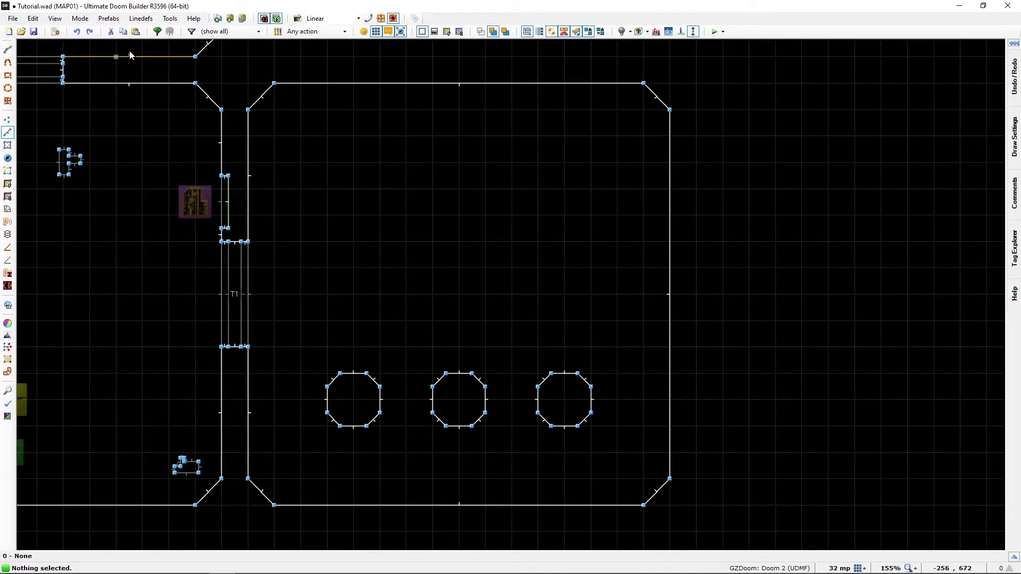
- Browse the saved prefab files in the Prefabs folder under Doom folder, and close the file dialog without inserting any
click(157, 33)
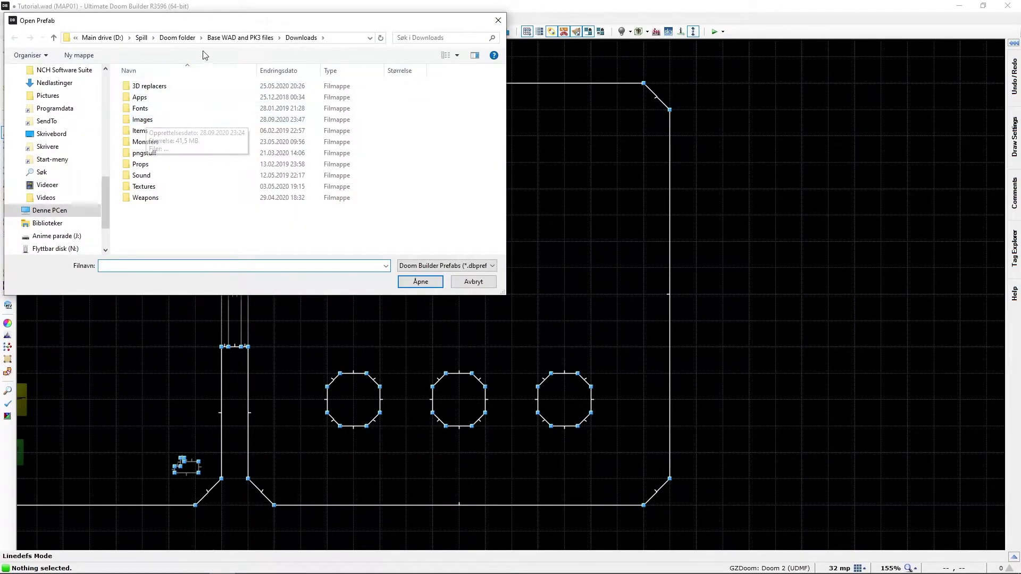
click(239, 38)
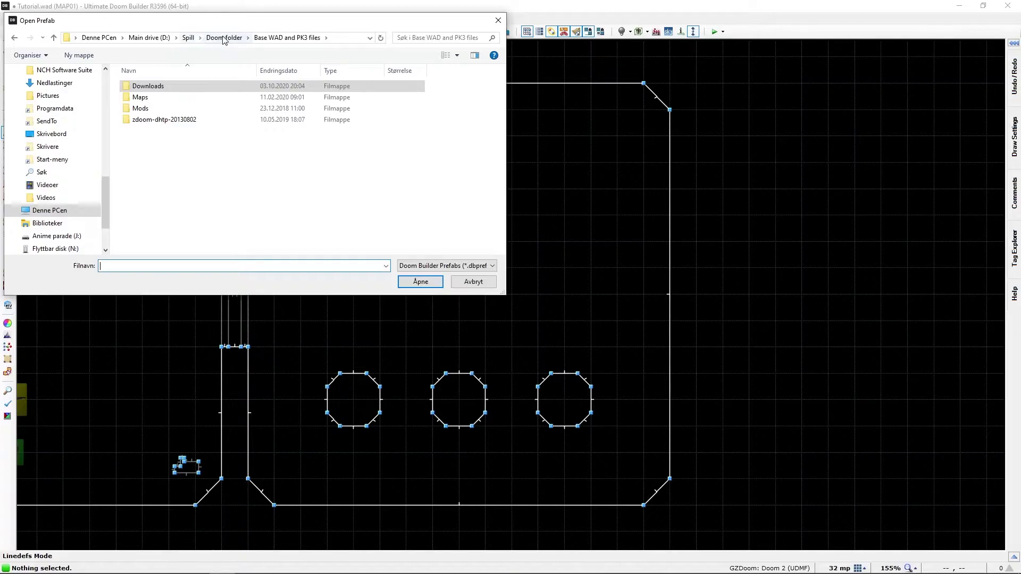
click(224, 37)
double_click(136, 154)
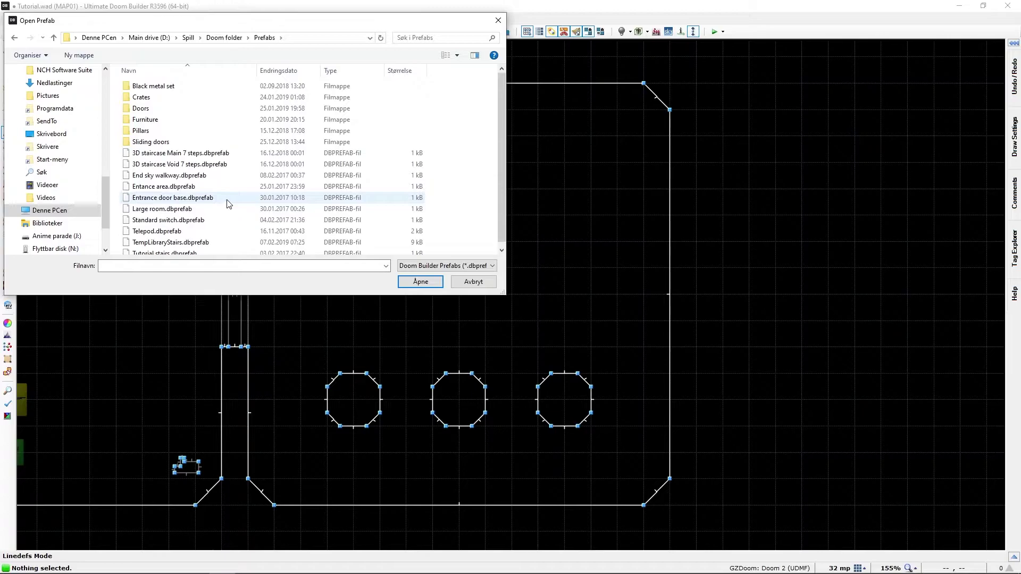
scroll(232, 197, down, 1)
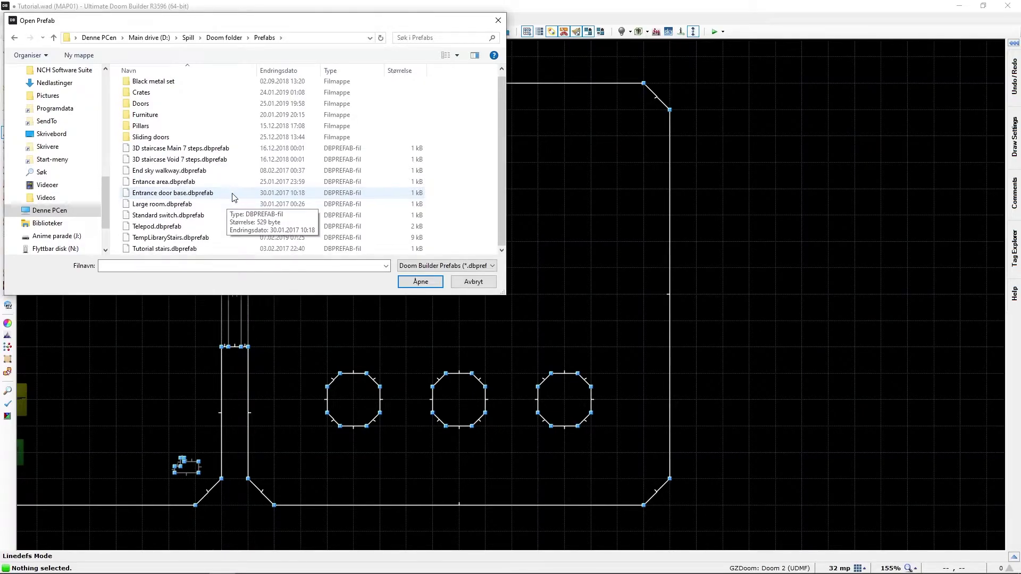
click(233, 195)
click(420, 281)
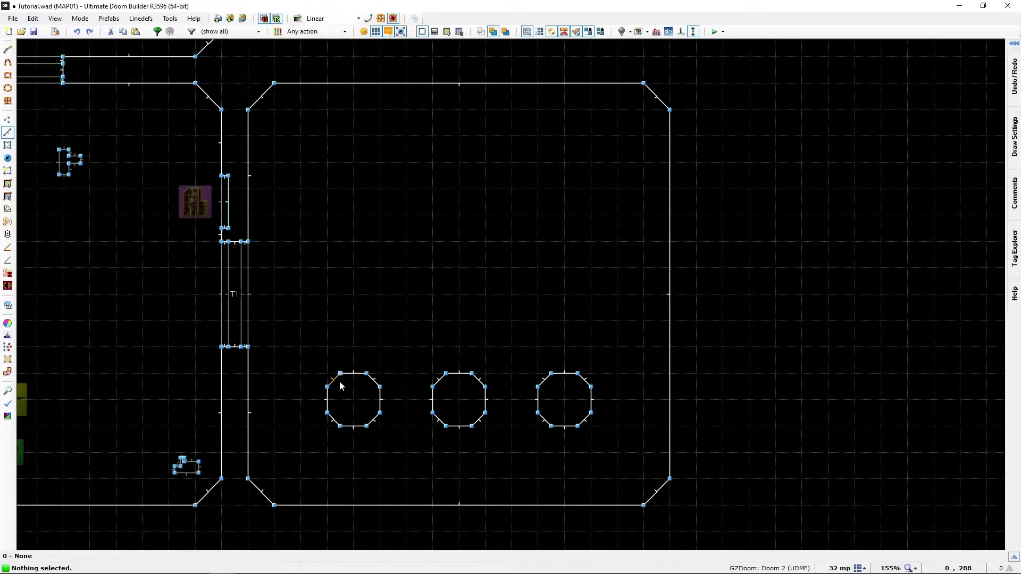
- Create a prefab from the westernmost pillar's eight linedefs, save it as "Column example" in the Prefabs folder, and clear the selection
drag(303, 350, 392, 453)
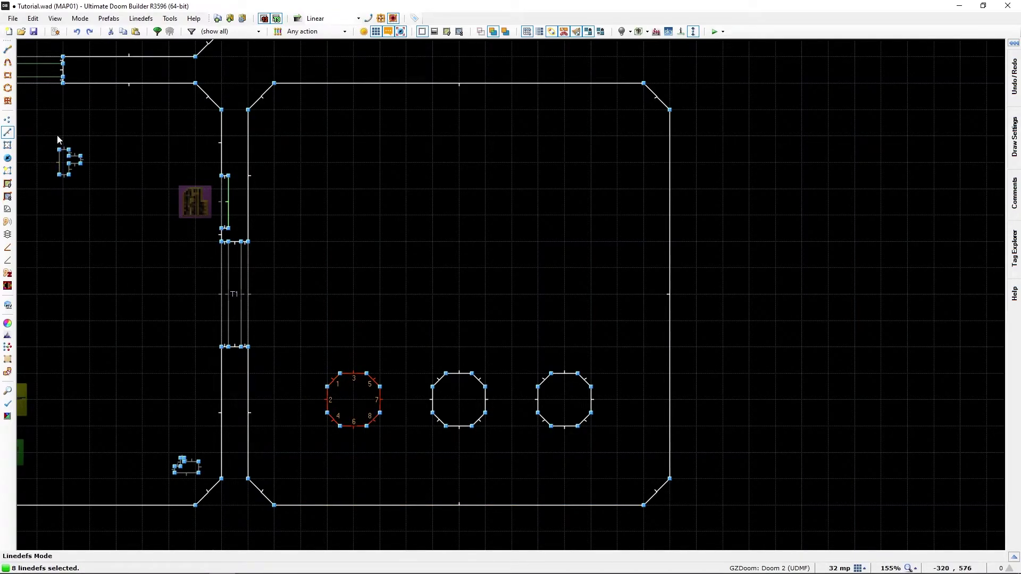
click(108, 19)
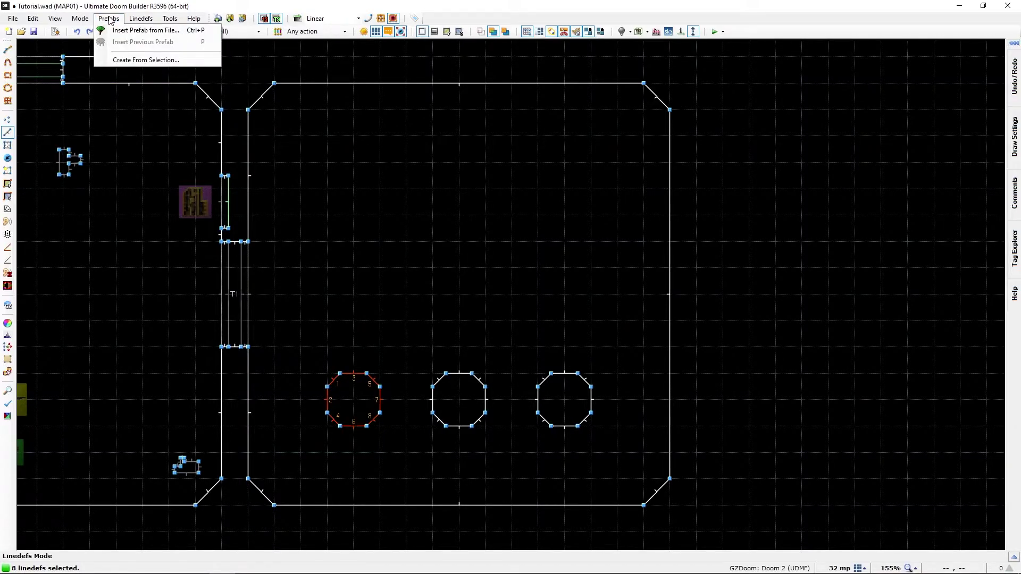
click(146, 60)
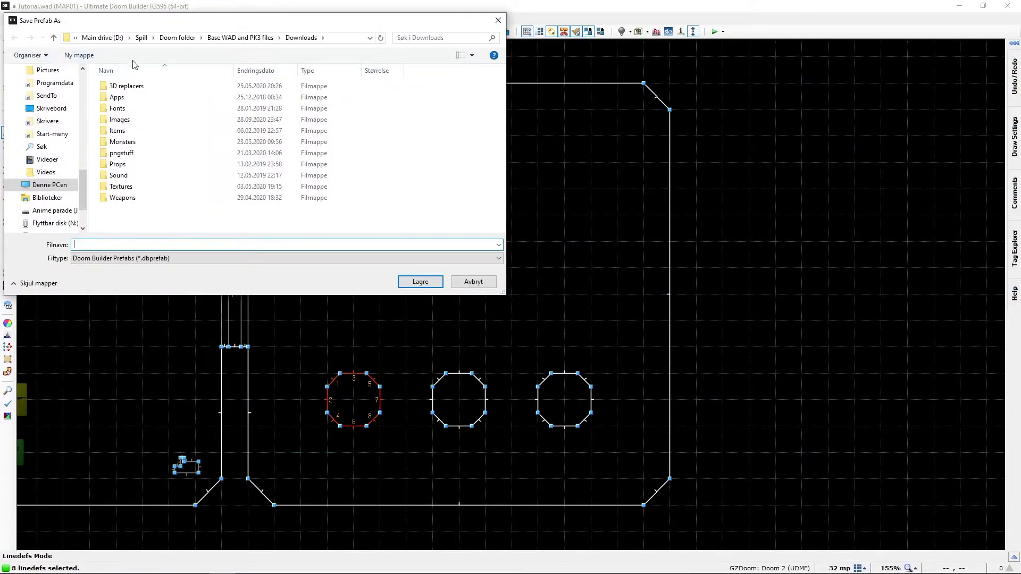
click(175, 38)
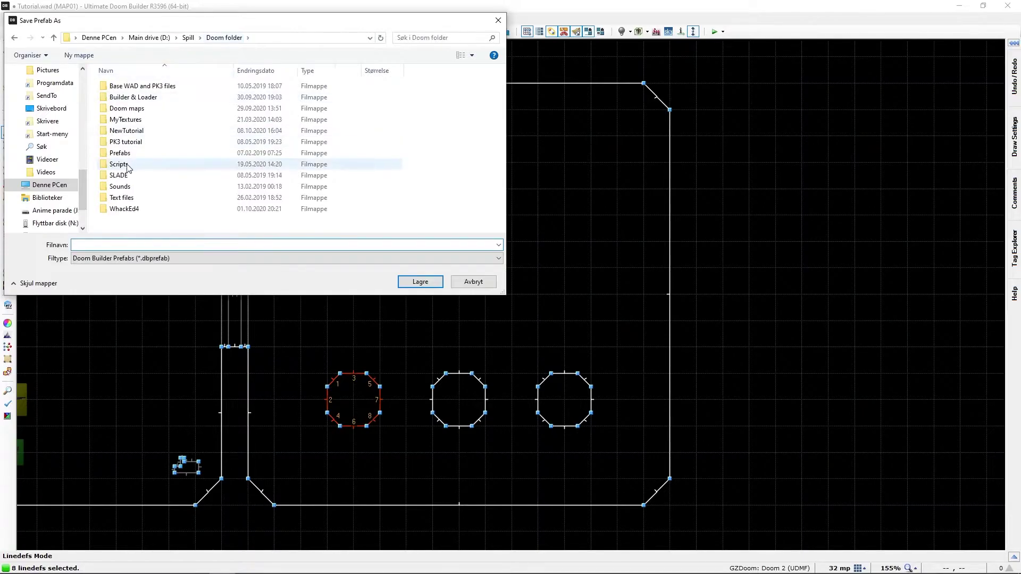
click(89, 248)
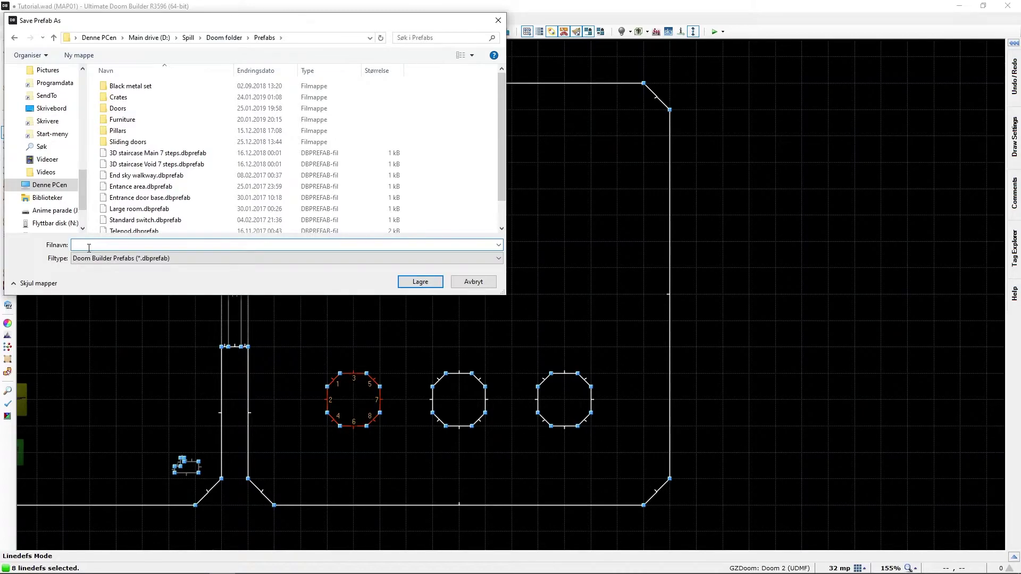
text(Column example)
scroll(162, 165, down, 1)
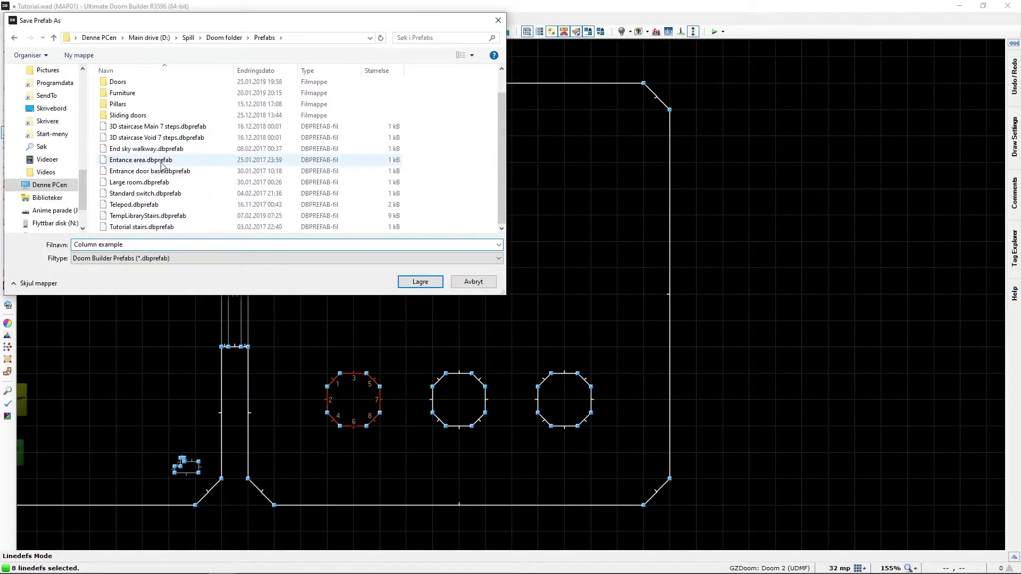
scroll(162, 168, up, 1)
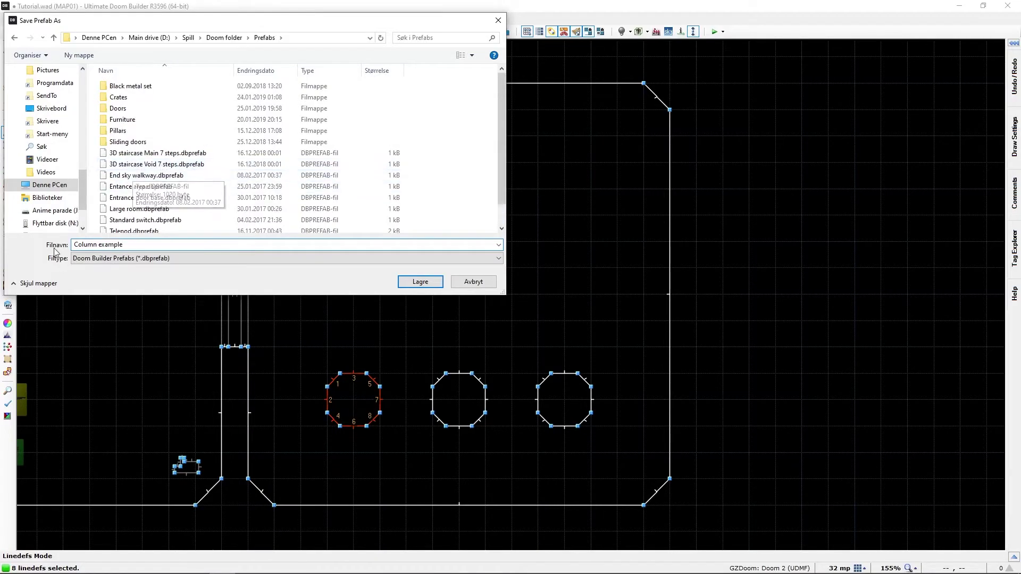
click(420, 282)
key(Escape)
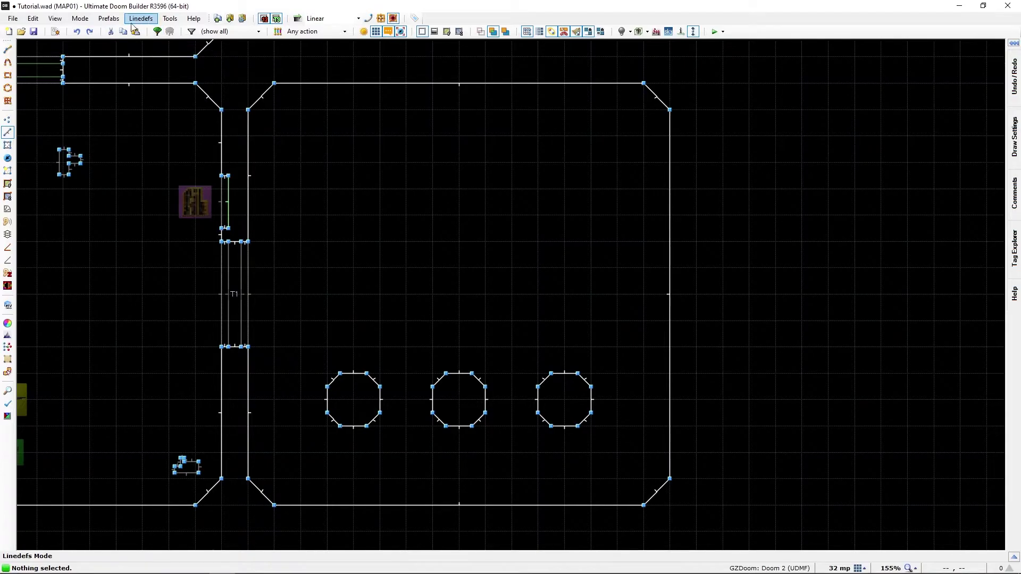
click(109, 19)
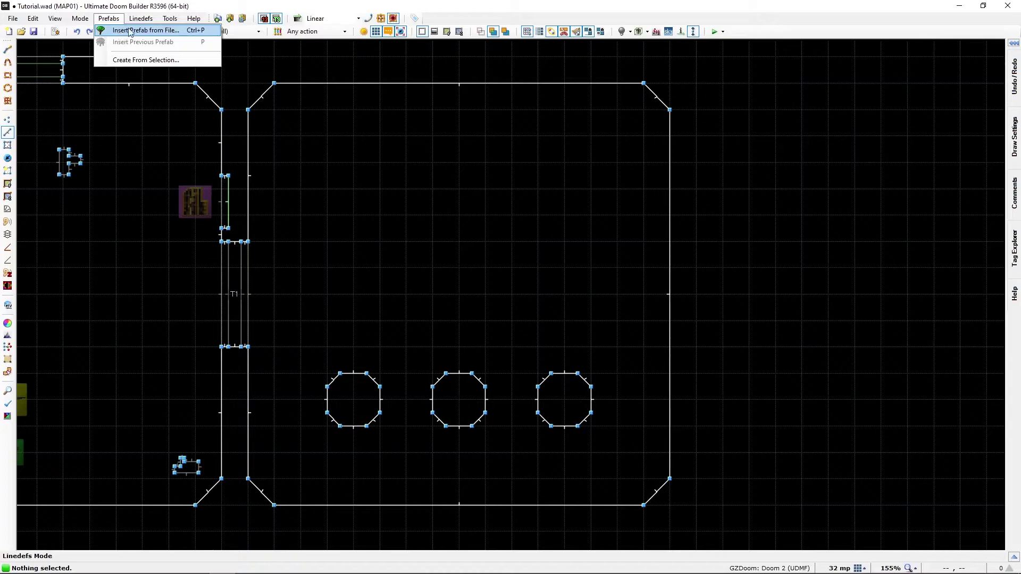
mouse_move(141, 19)
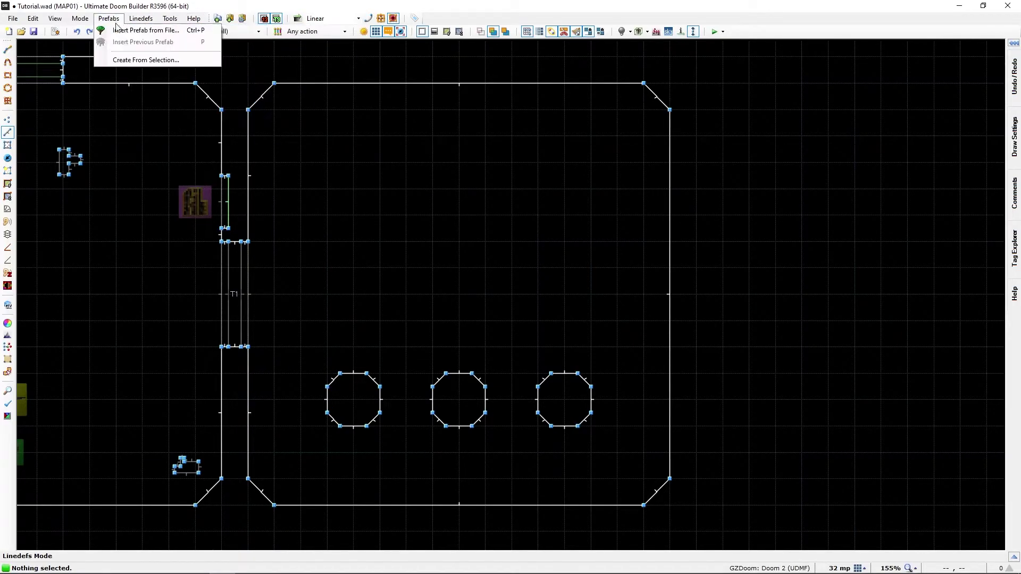
mouse_move(111, 22)
click(362, 230)
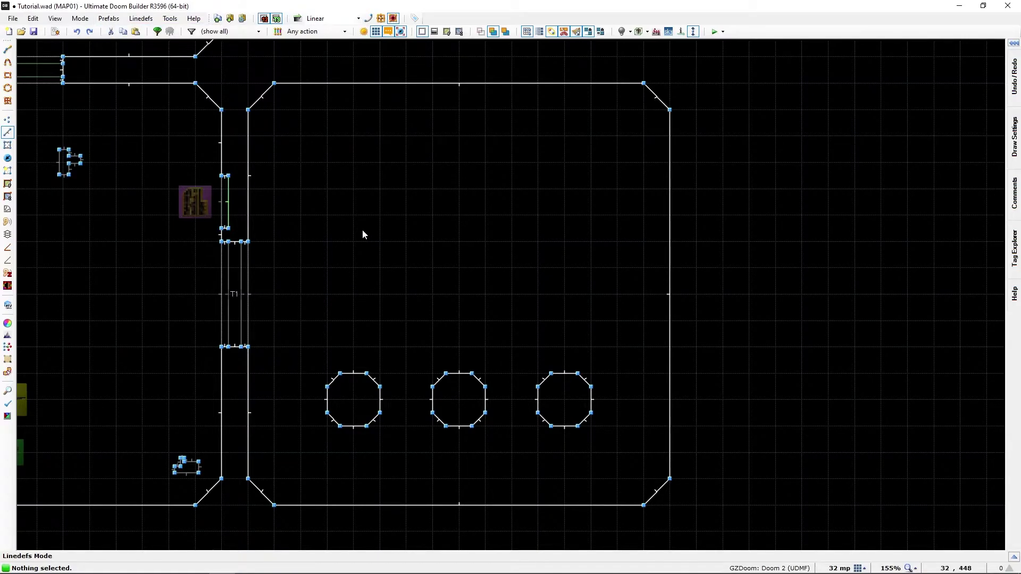
- Insert the prefab "Column example" from the Prefabs folder into the pillar room
click(157, 32)
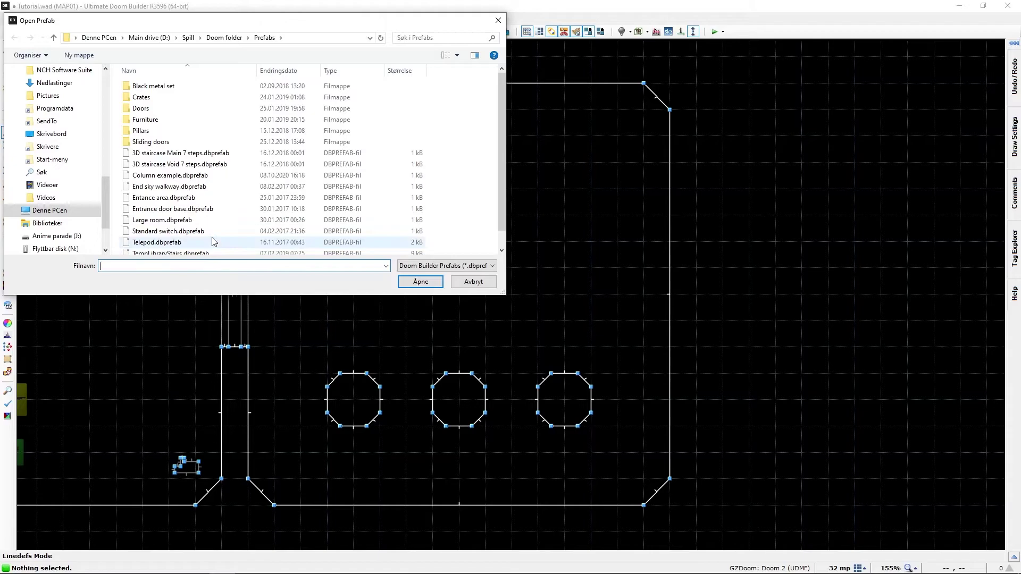
scroll(212, 237, down, 1)
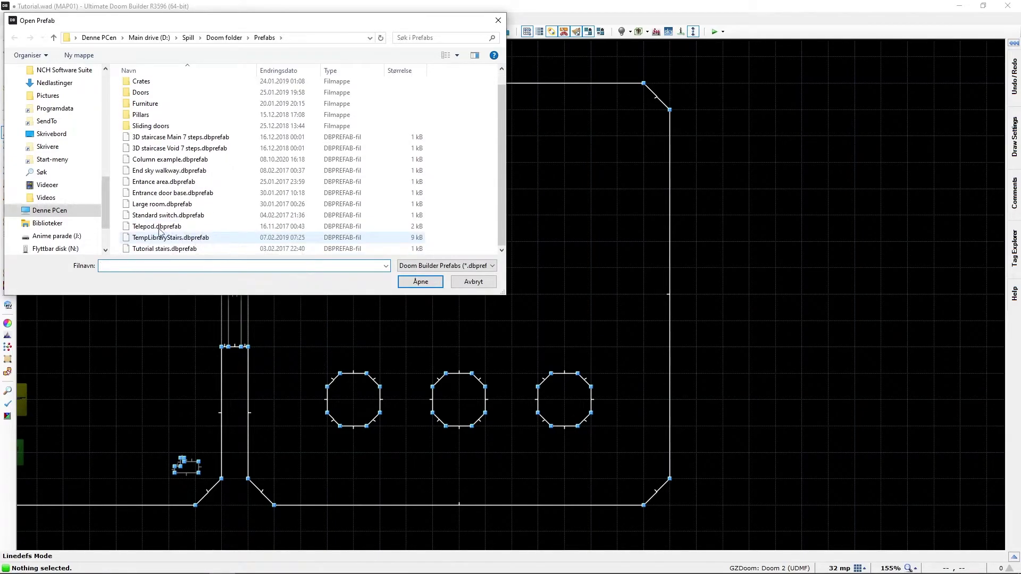
click(152, 159)
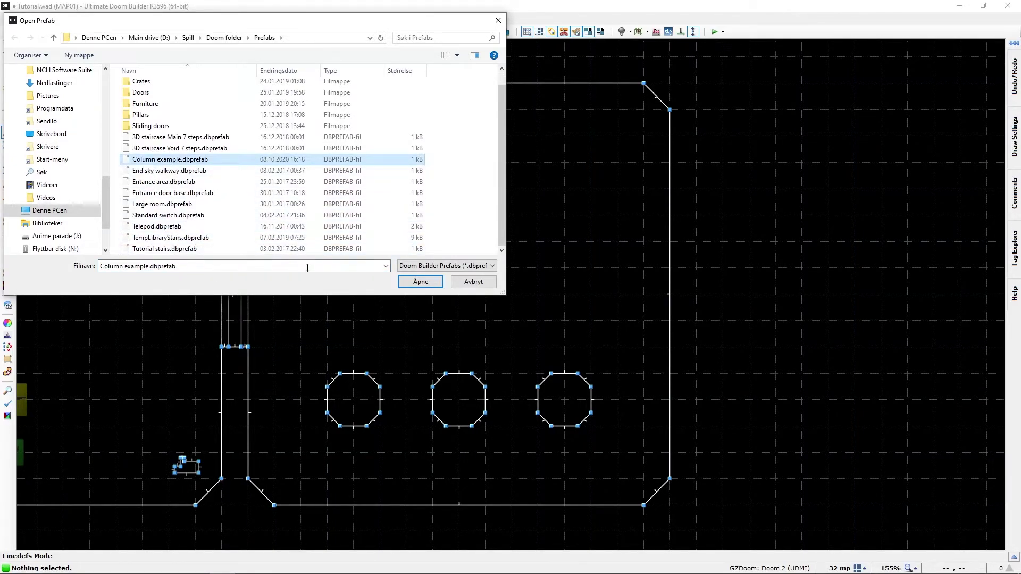
click(422, 281)
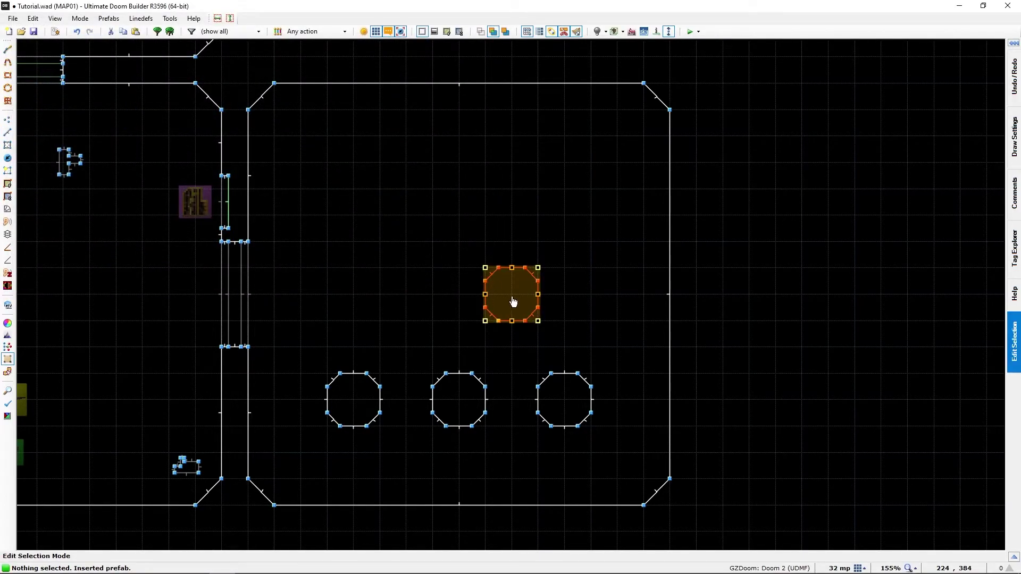
- Set the grid size to 16 mp and move the inserted pillar due north of the westernmost pillar, mirroring its distance from the room's centre
drag(513, 302, 352, 171)
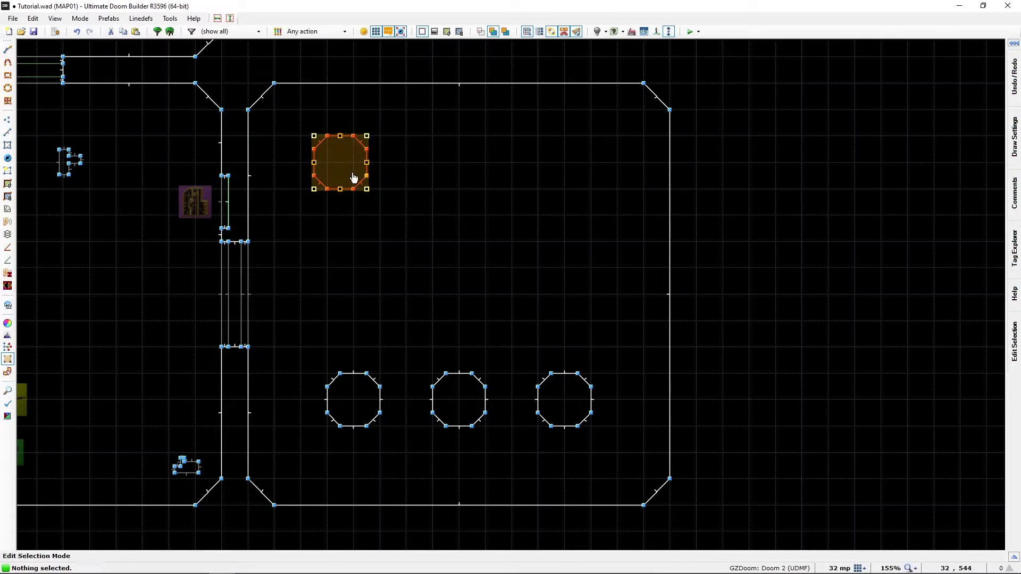
key([)
key(bracketleft)
key(bracketleft)
drag(345, 170, 359, 170)
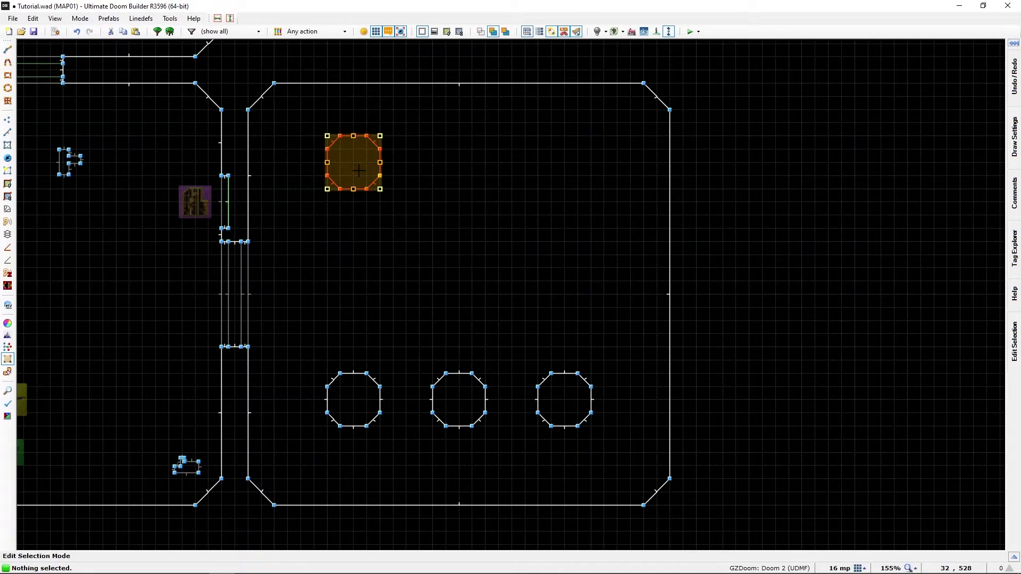
drag(358, 170, 358, 210)
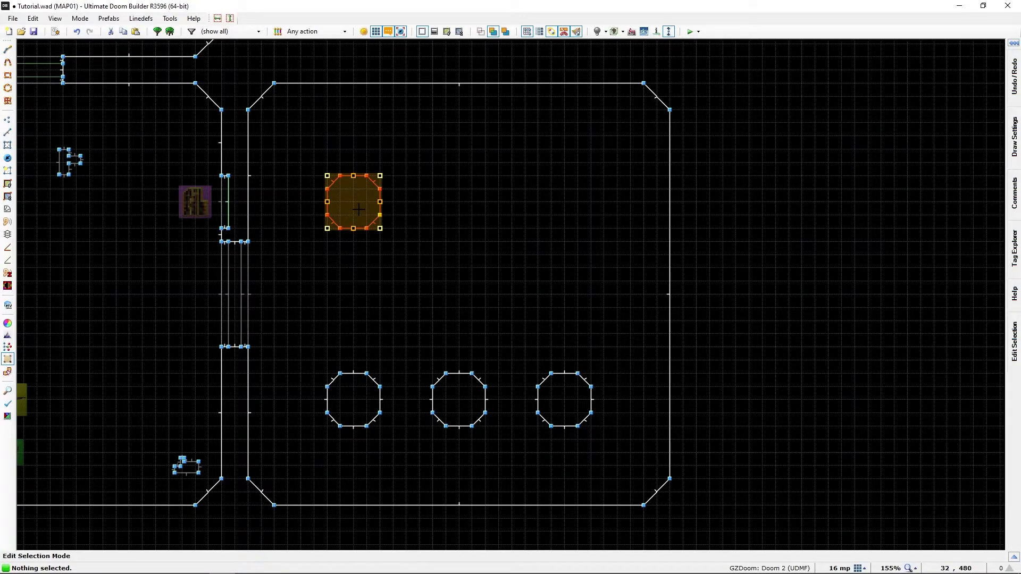
drag(359, 210, 358, 202)
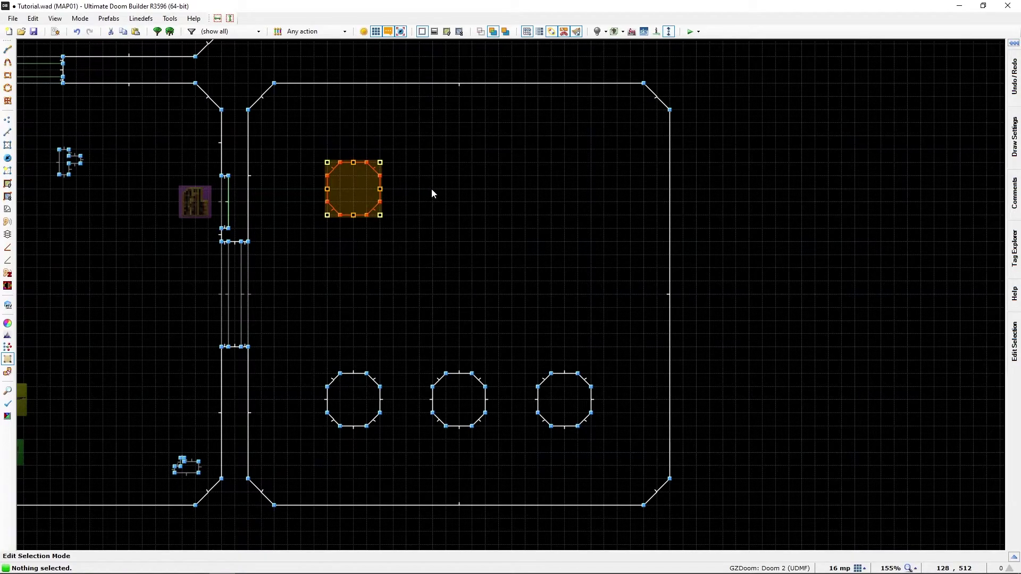
- Copy the new north pillar, confirm its placement, and paste a duplicate due north of the middle pillar in the south row
key(ctrl+c)
key(Return)
key(ctrl+v)
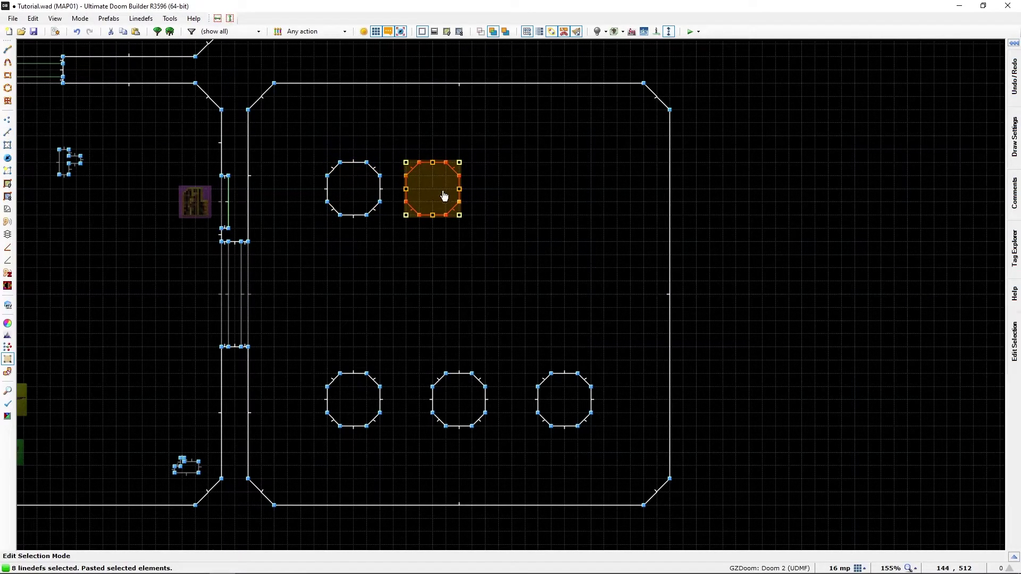
drag(439, 192, 465, 192)
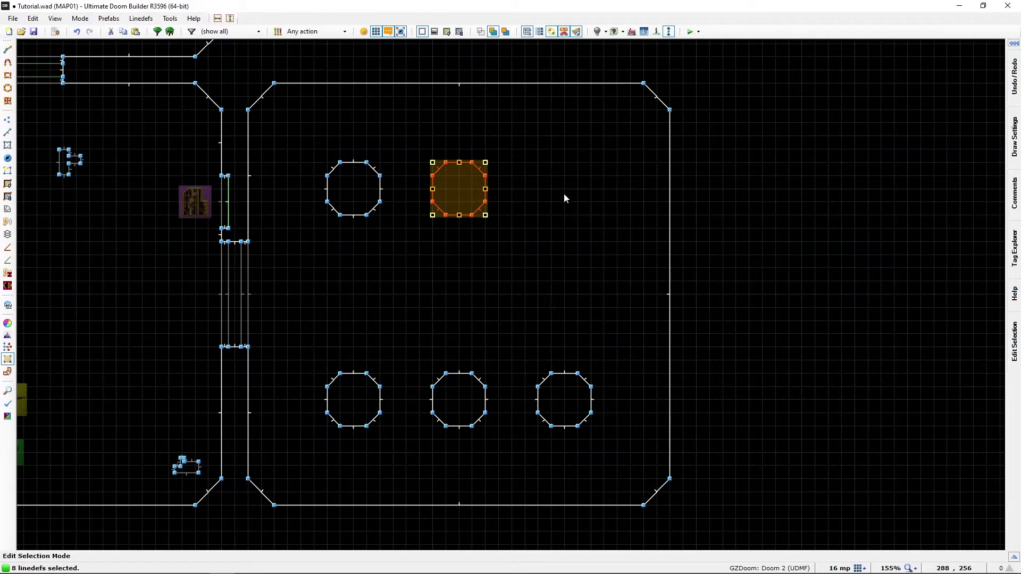
key(Return)
- Paste the third north-row pillar due north of the easternmost pillar and set the grid size back to 32 mp
key(ctrl+v)
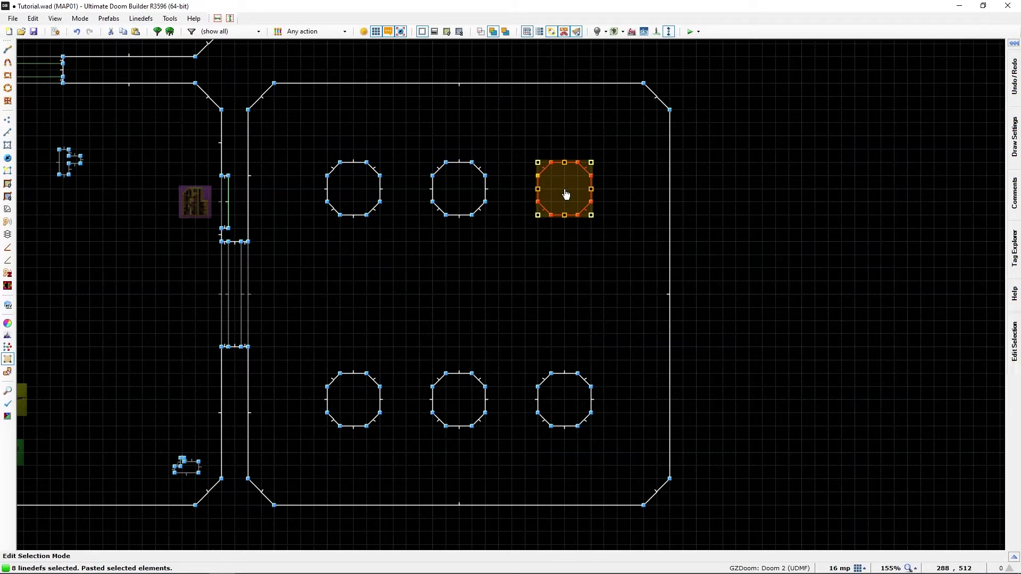
key(])
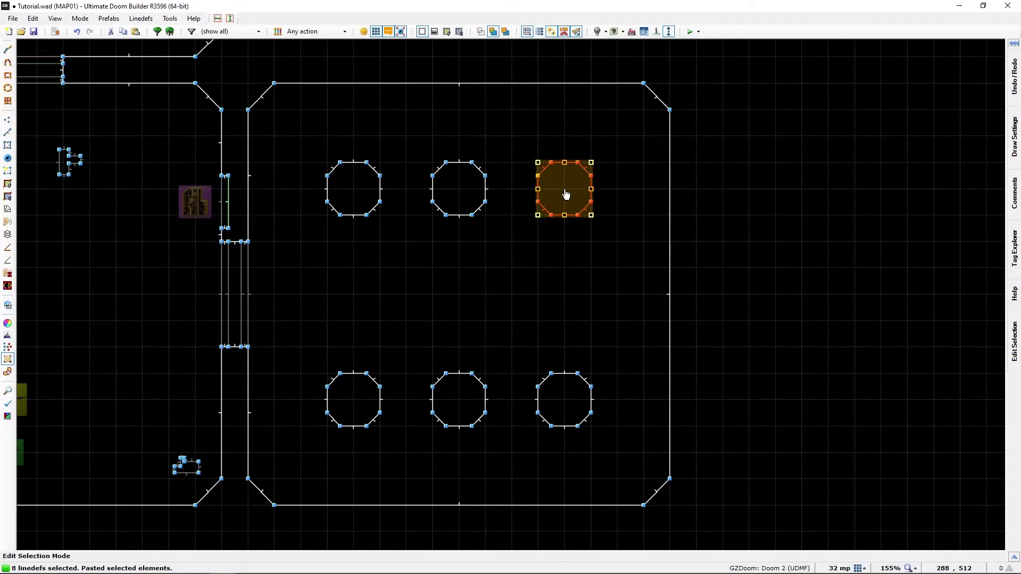
key(Return)
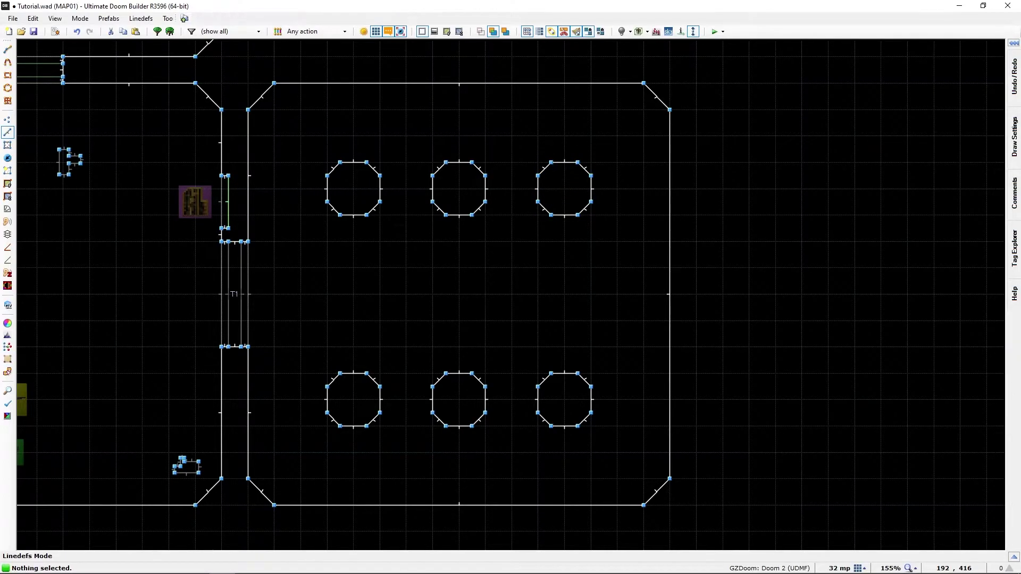
- Inspect the two rows of pillars in 3D visual mode and return to the 2D map
key(q)
key(d)
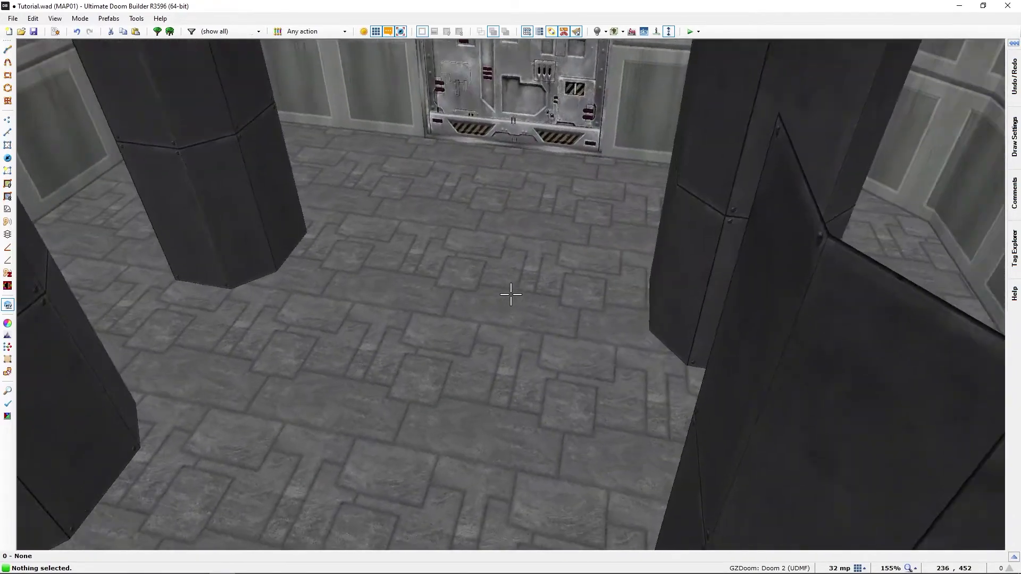
key(d)
key(e)
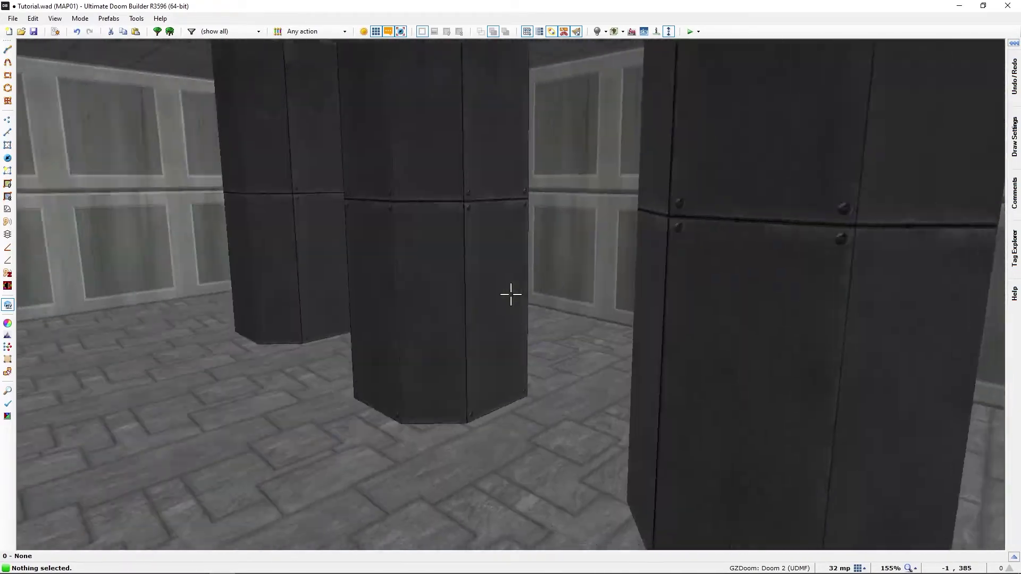
key(e)
key(e)
key(f)
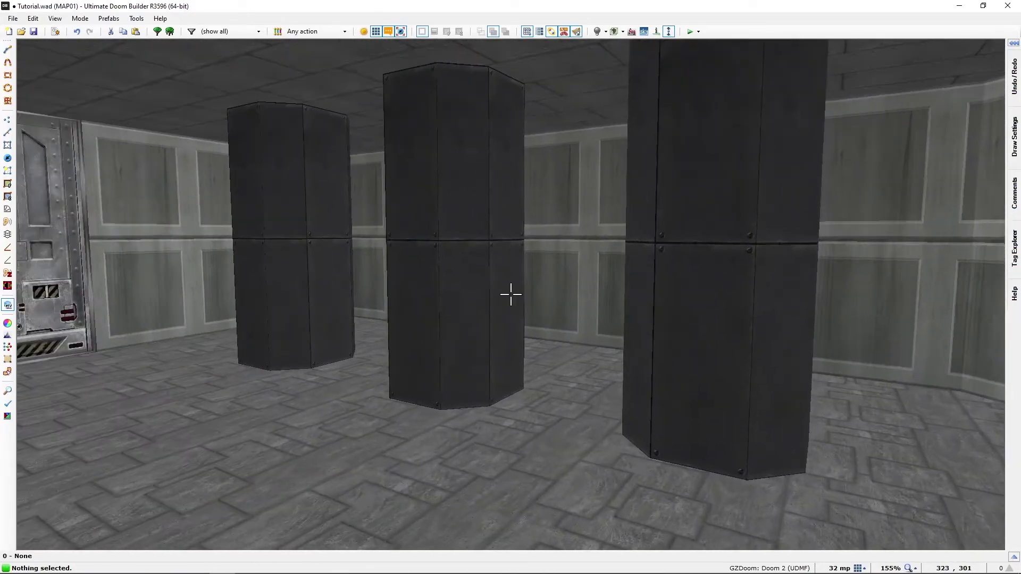
key(f)
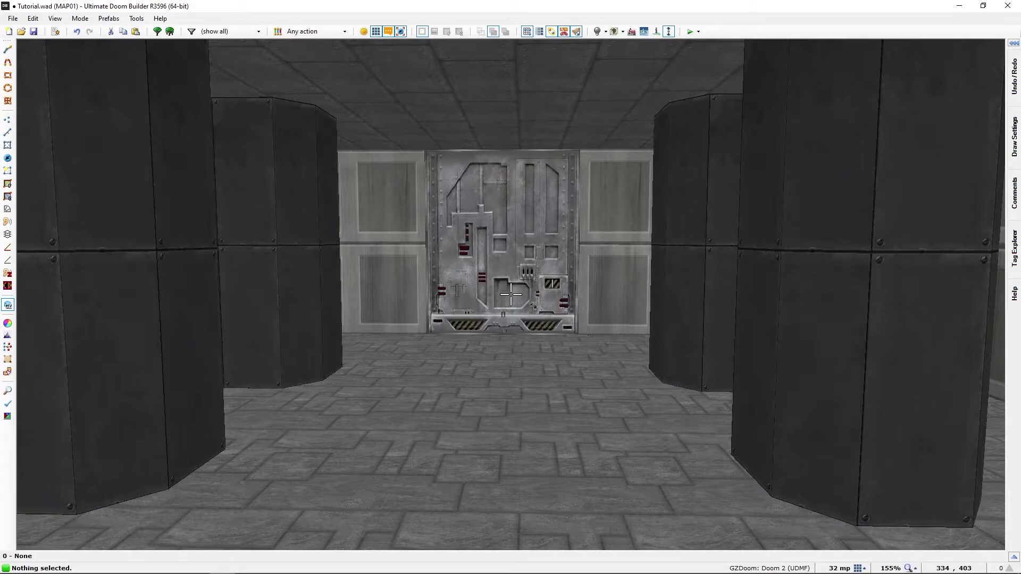
key(q)
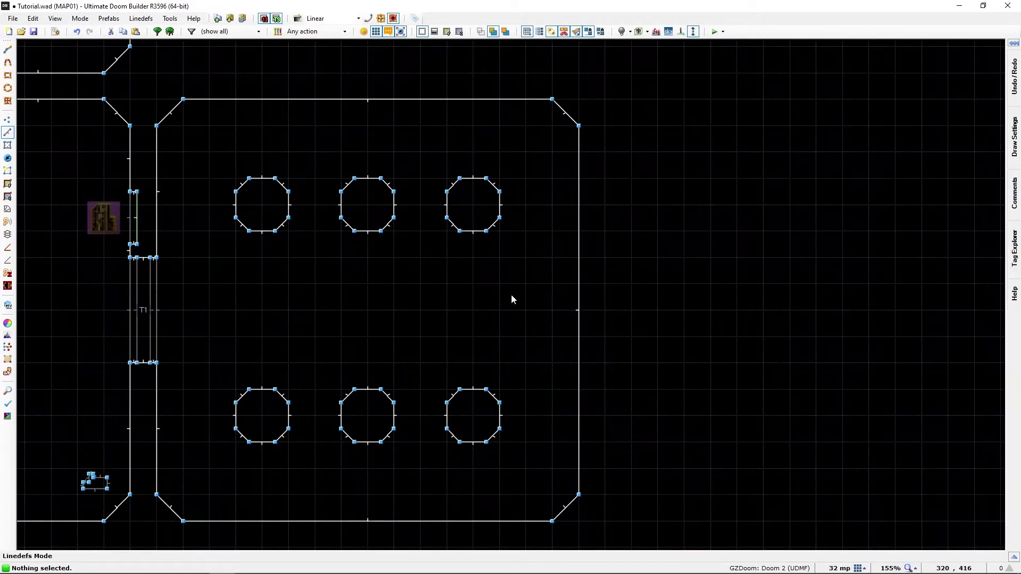
middle_drag(533, 274, 467, 291)
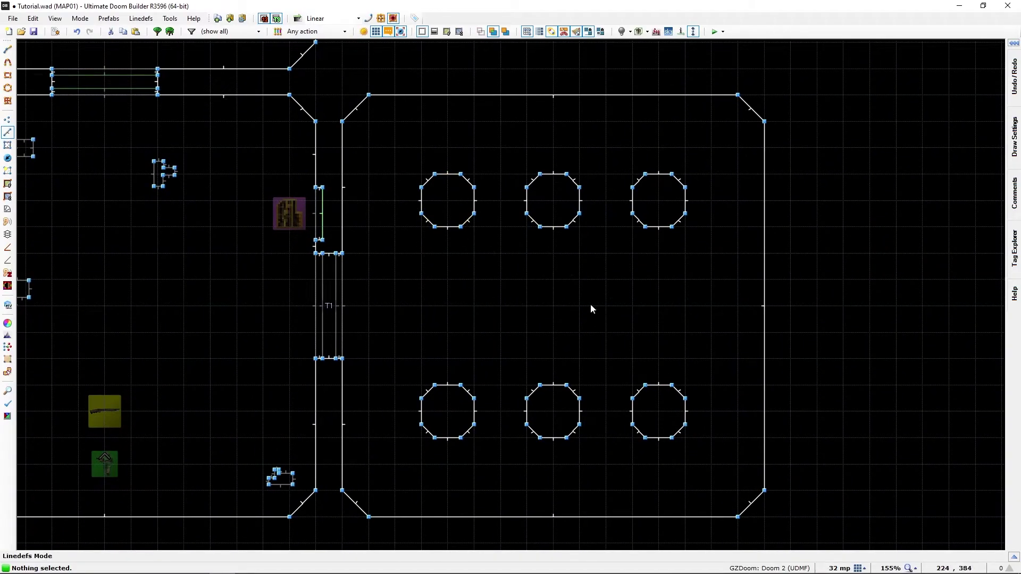
middle_drag(595, 324, 502, 313)
scroll(502, 312, down, 1)
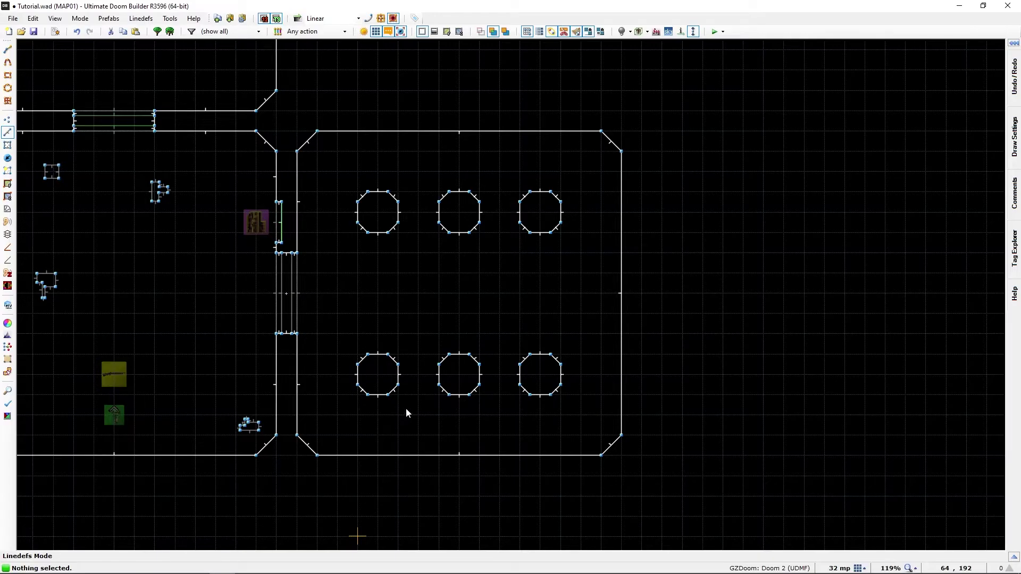
mouse_move(406, 409)
middle_down()
mouse_move(445, 410)
mouse_move(410, 401)
middle_up()
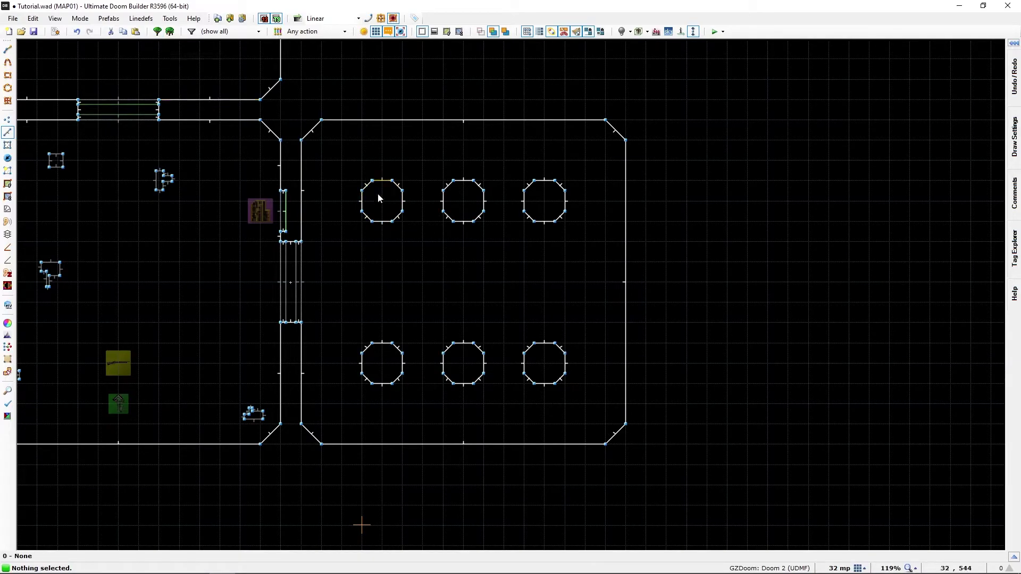
middle_drag(418, 340, 461, 358)
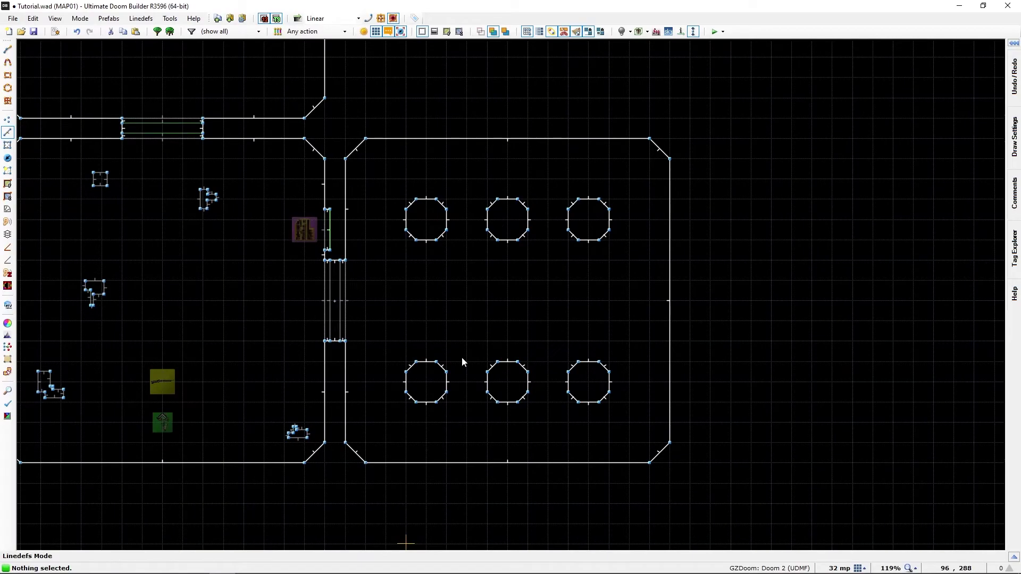
- Look up at the room's ceiling in 3D visual mode, and open its sector properties and close them without changes
key(q)
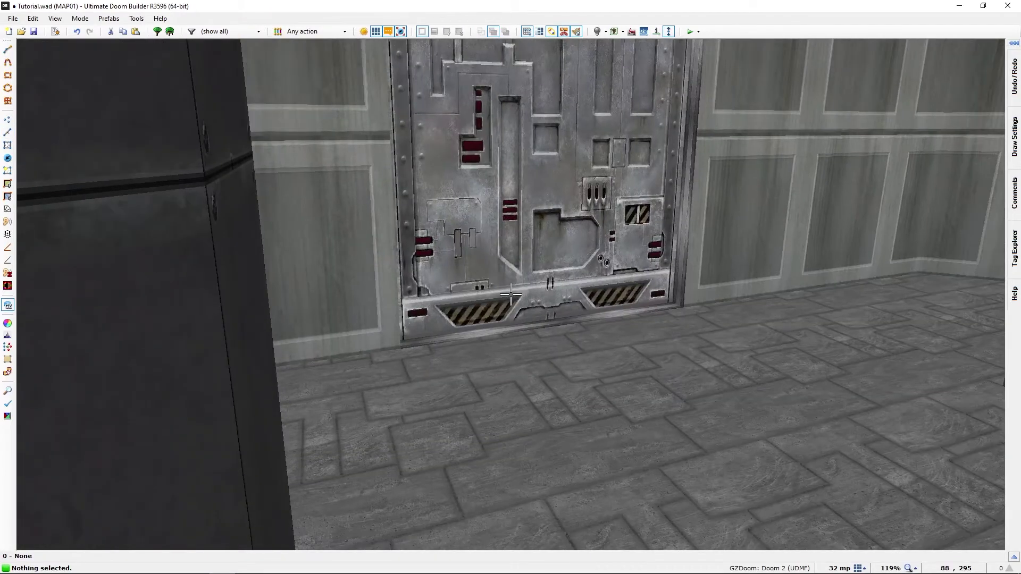
key(d)
key(f)
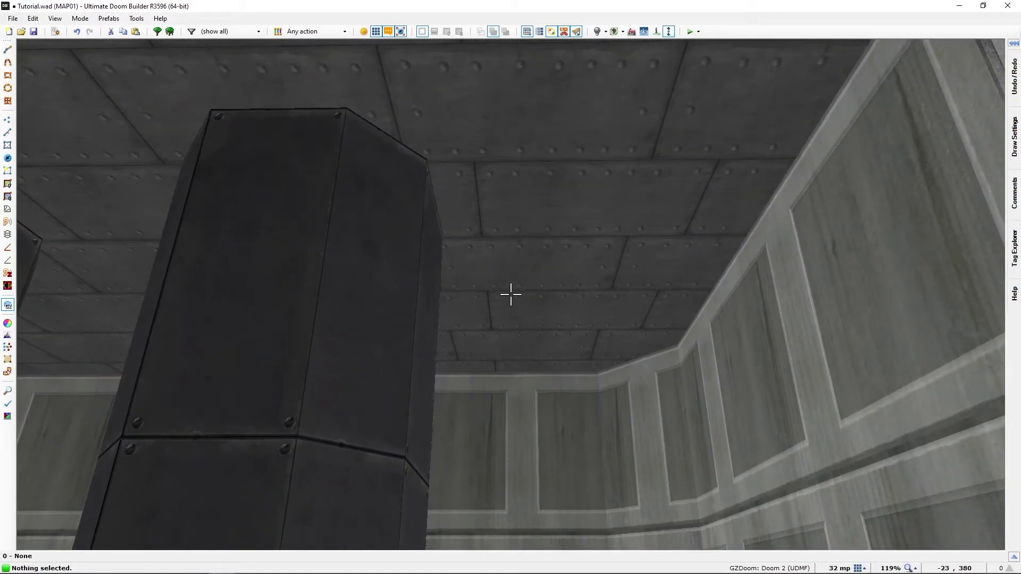
right_click(510, 294)
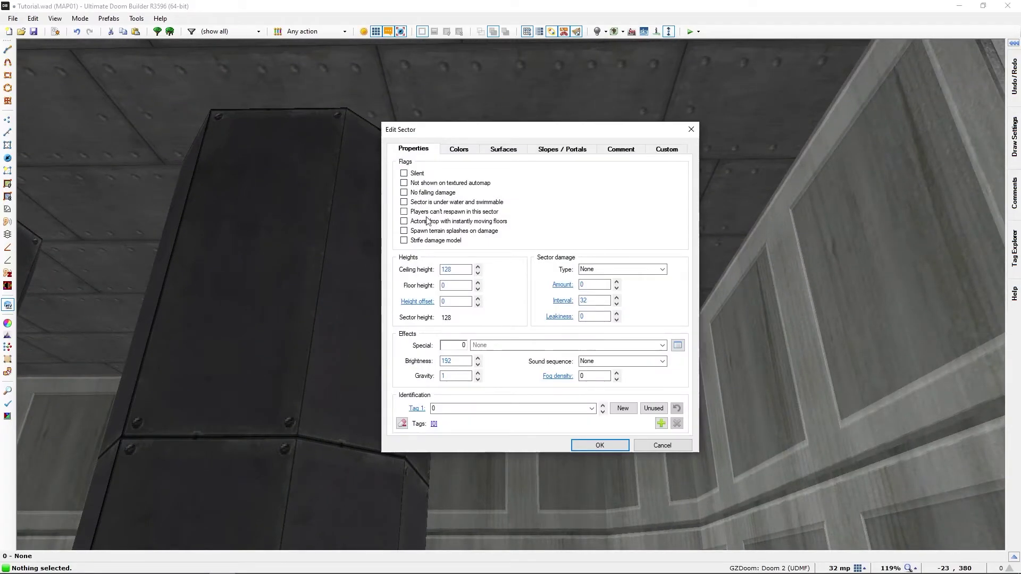
key(Escape)
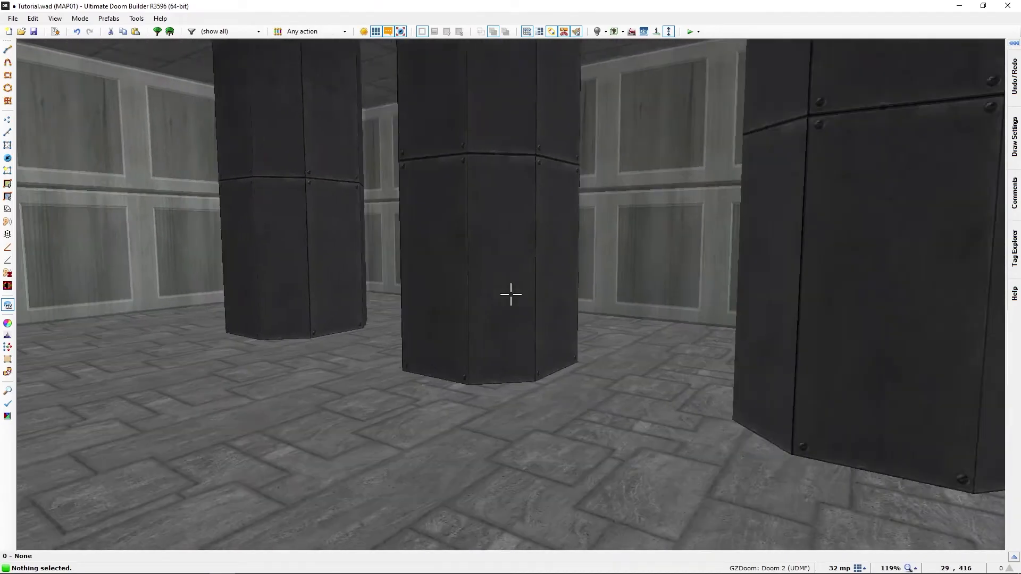
- Fly around the room in 3D and examine the pillars, floor and ceiling from several sides
key(e)
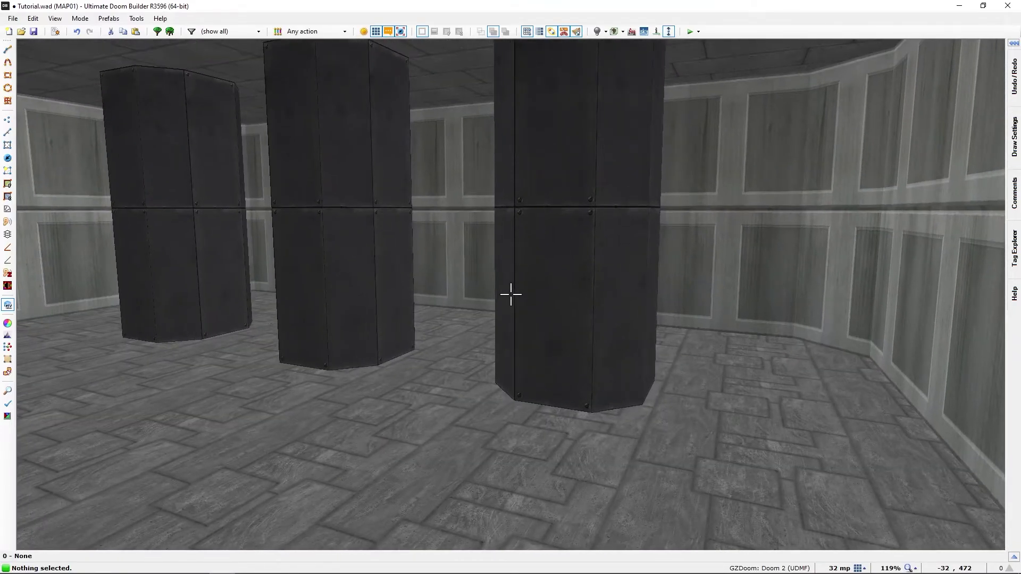
key(e)
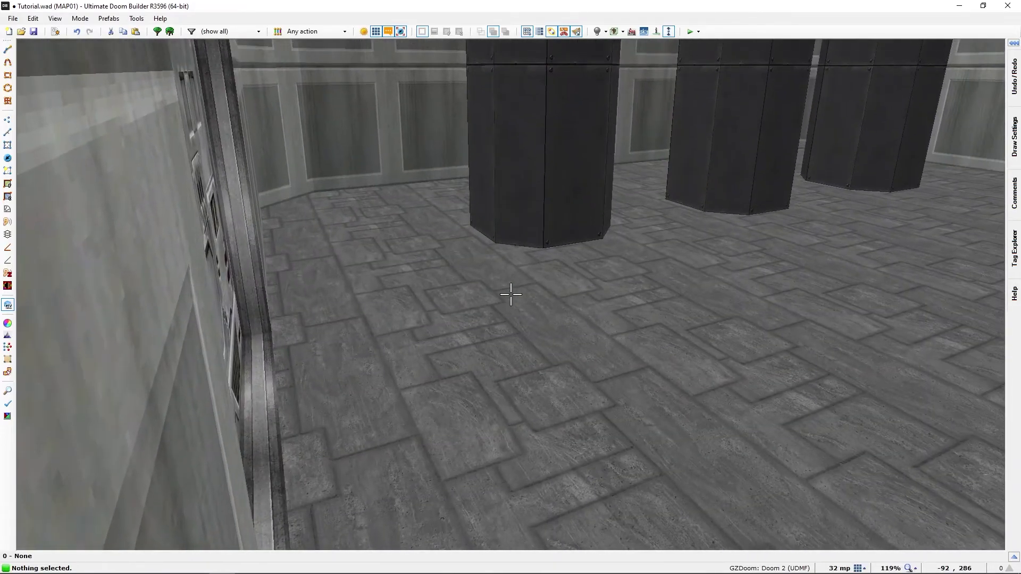
key(f)
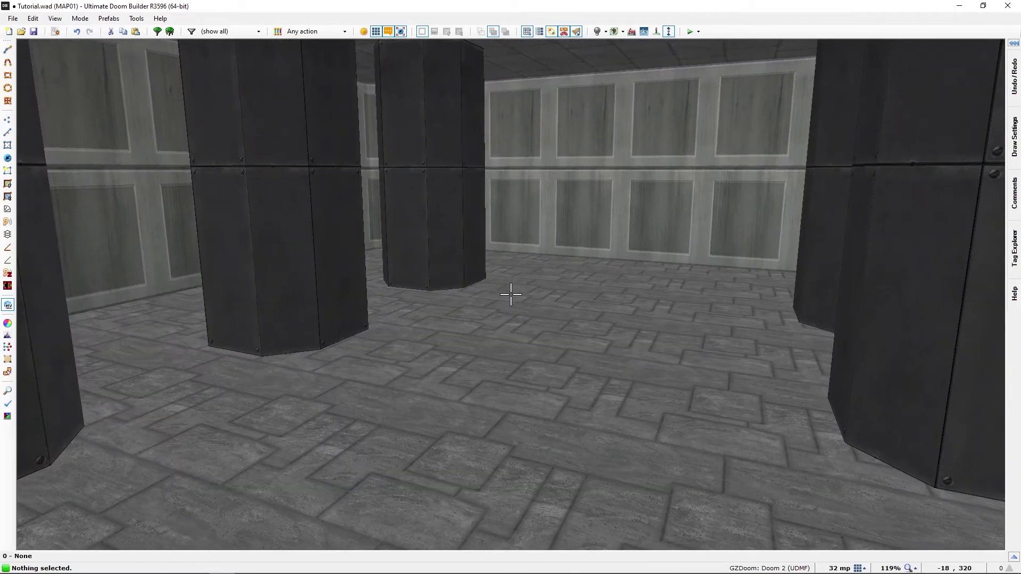
key(w)
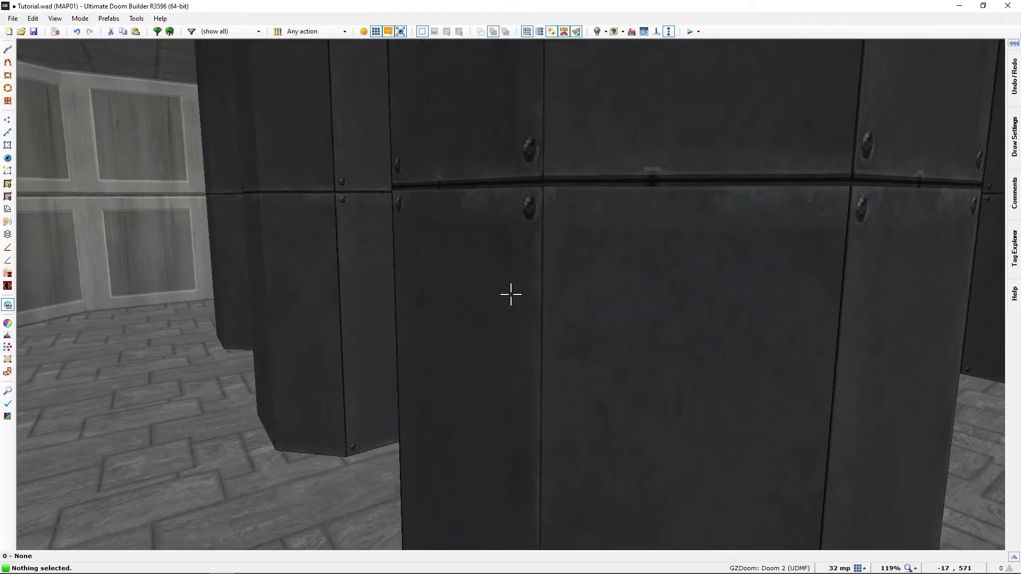
key(s)
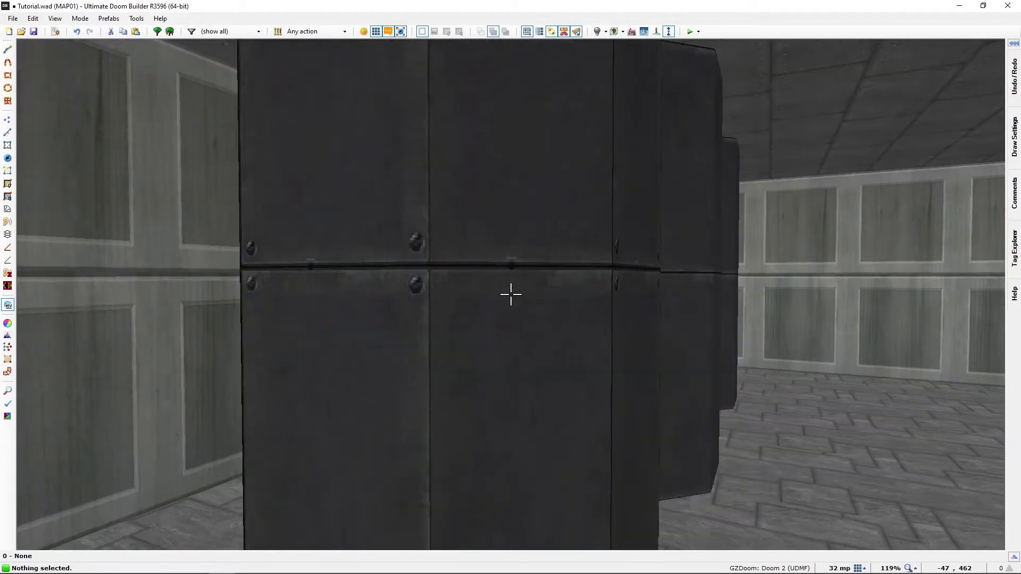
key(s)
key(s)
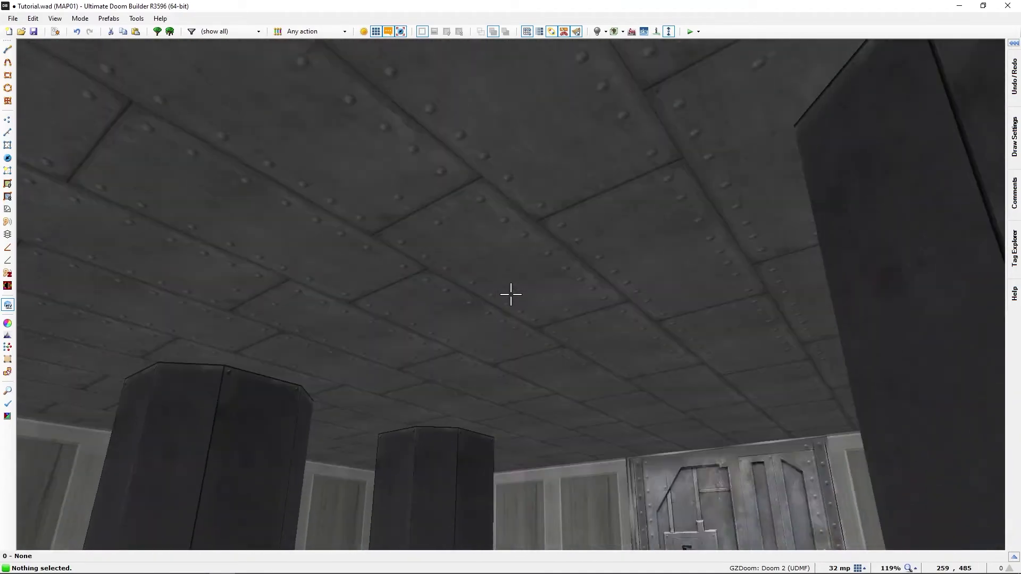
- Examine the doors, wall panels and floor up close in 3D, and view the aisle between the two pillar rows
key(w)
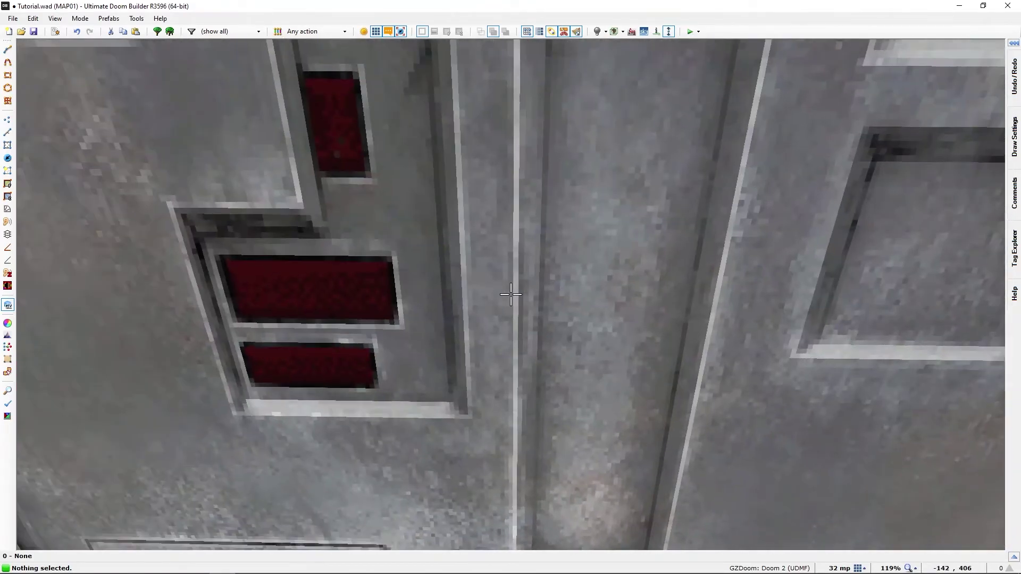
key(d)
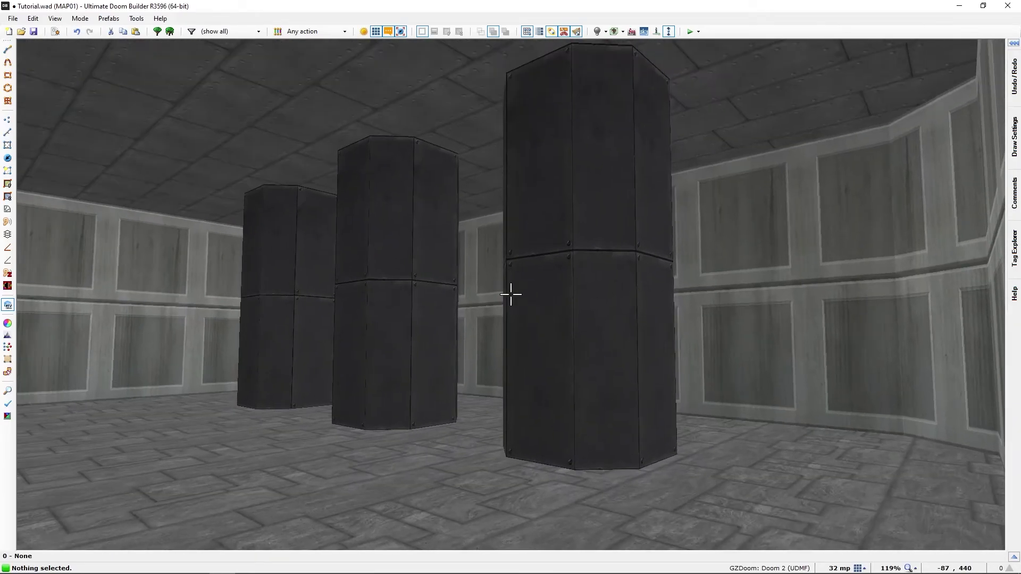
key(s)
key(e)
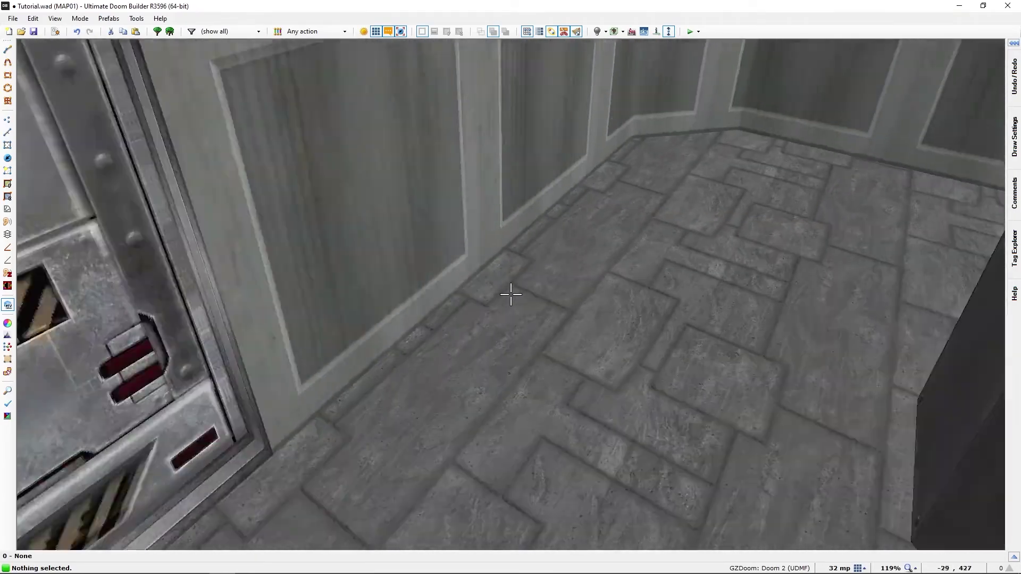
key(d)
key(s)
key(f)
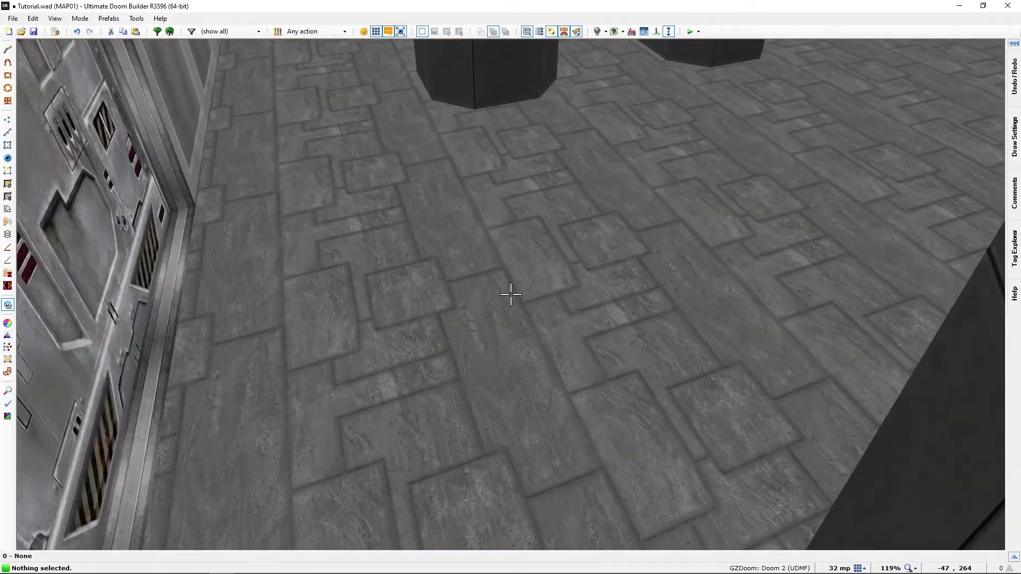
key(f)
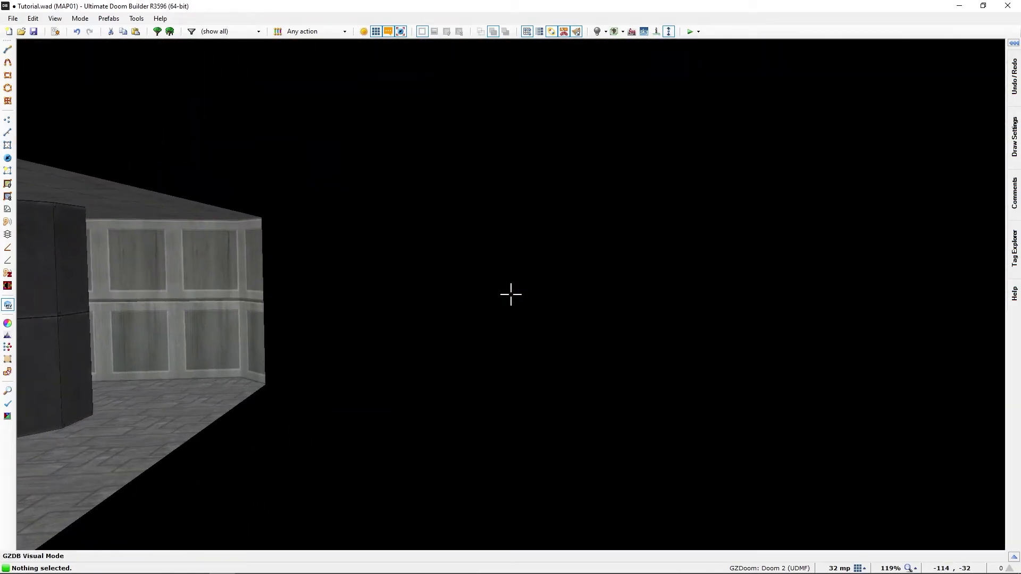
key(s)
key(w)
key(w)
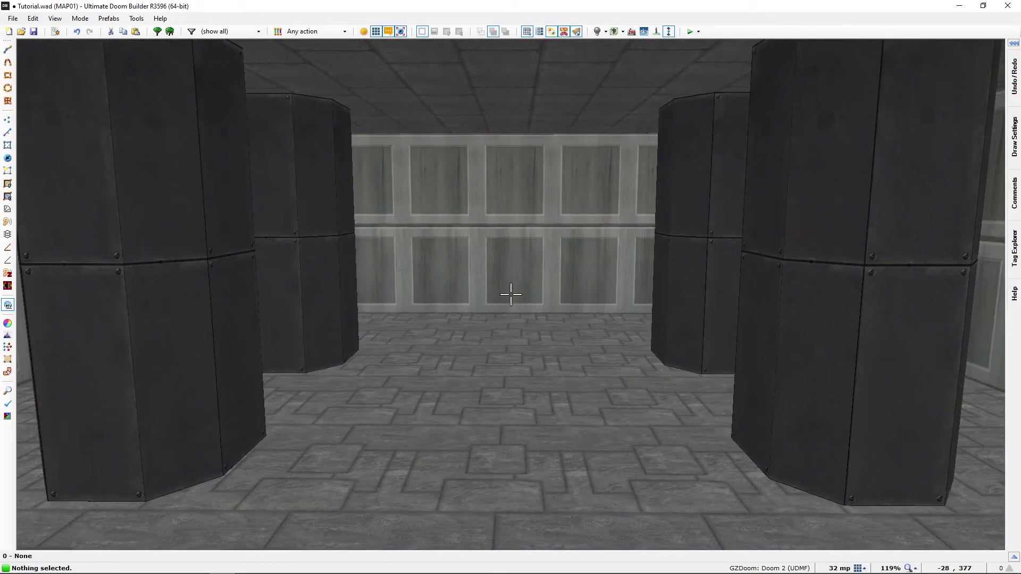
- Return to the 2D map and display the floor textures of all rooms
key(q)
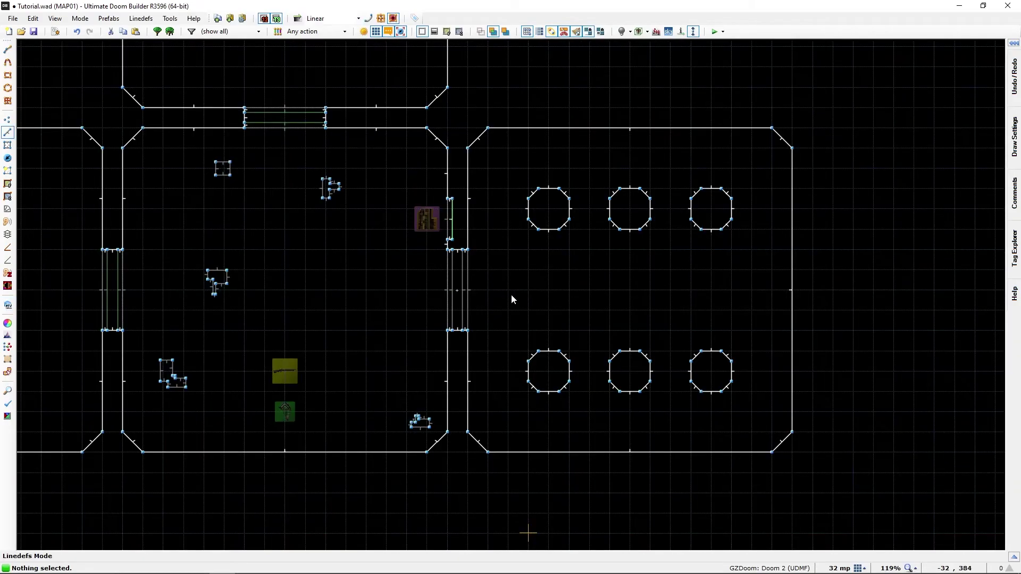
key(Home)
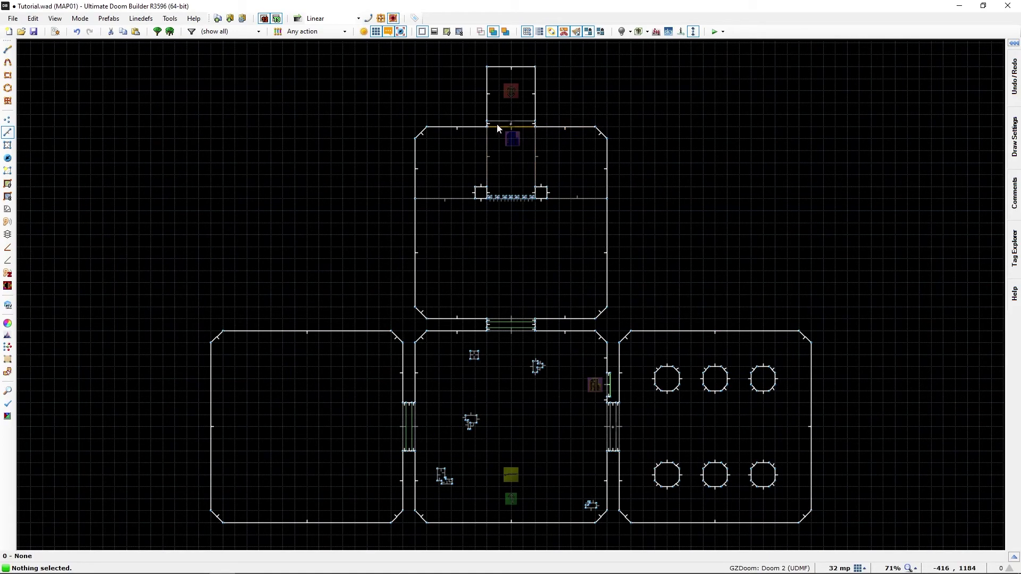
click(446, 31)
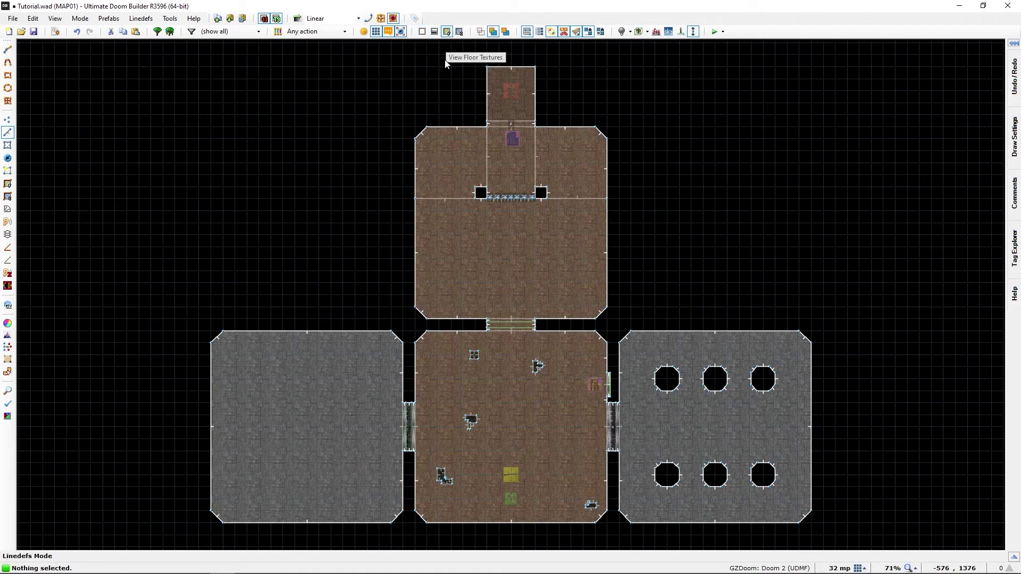